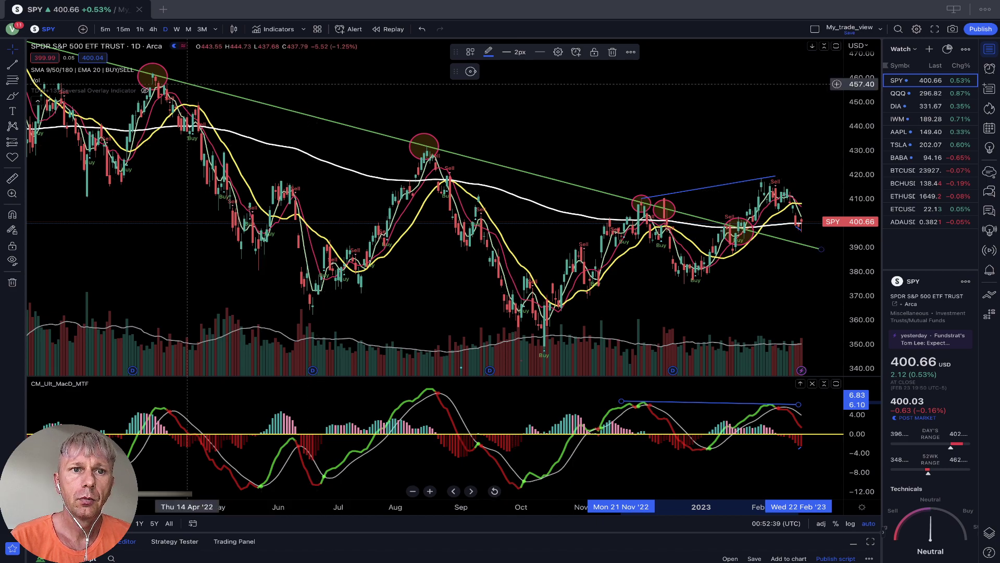
Step: Review the style settings of the SMA 9/50/180 | EMA 20 | BUY/SELL indicator on the SPY daily chart and accept them
click(83, 70)
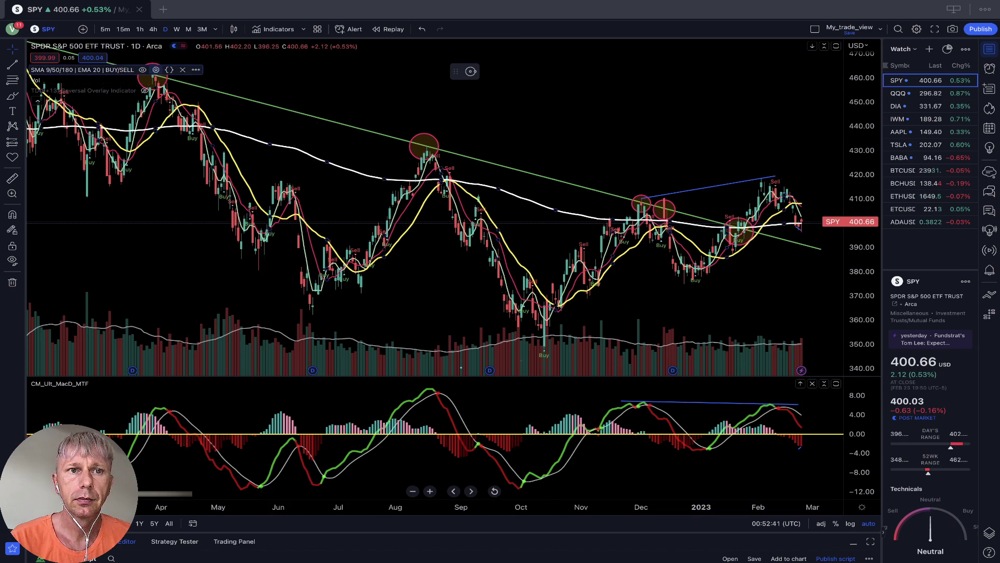
click(156, 70)
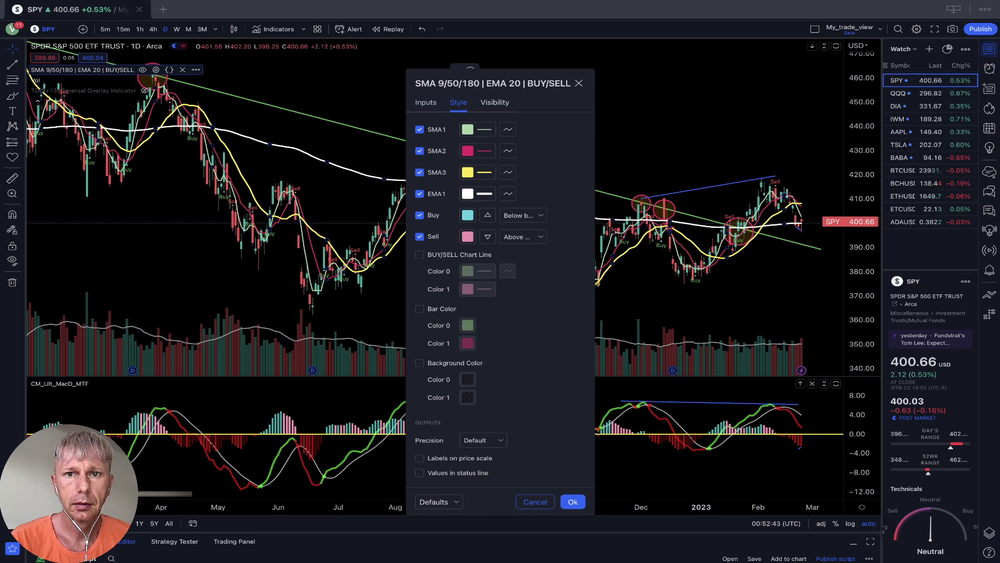
click(572, 502)
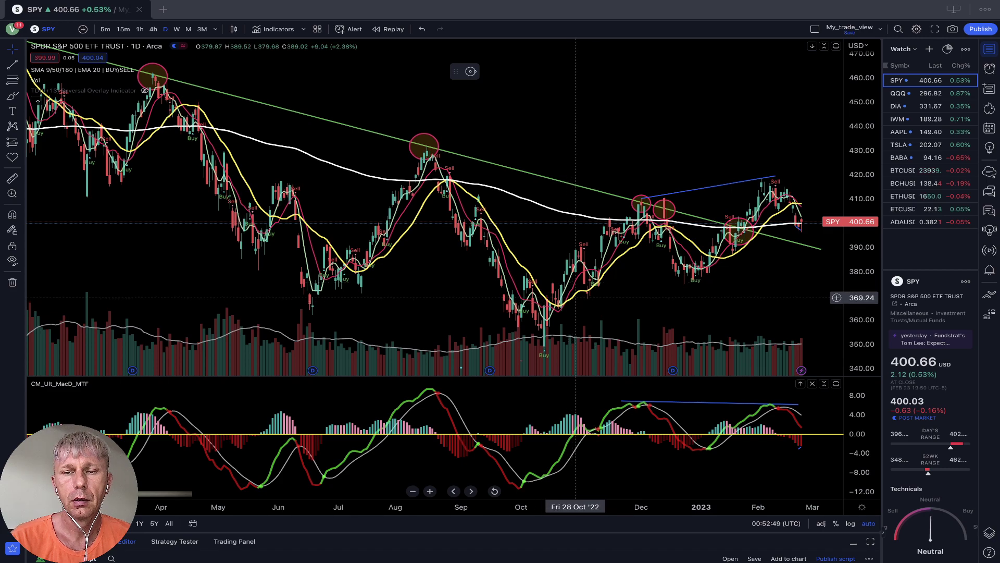
click(593, 216)
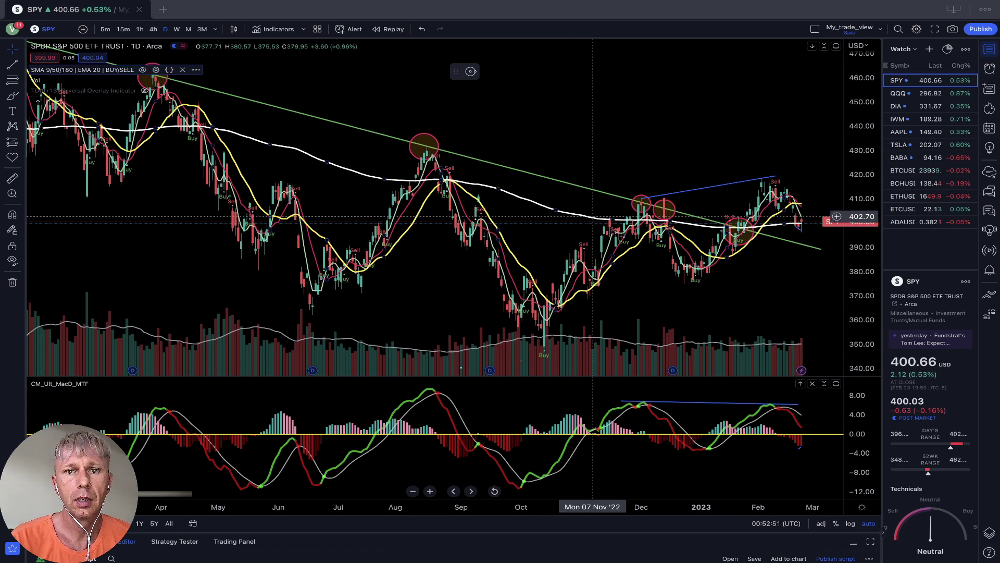
click(581, 213)
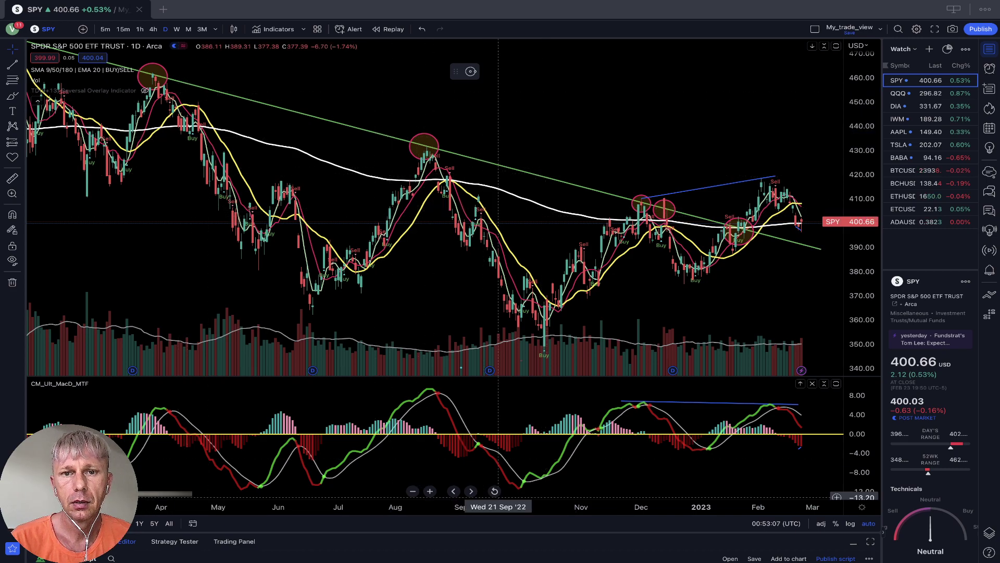
Step: Examine SPY's recent price action and MACD in closer detail on the daily and 4-hour timeframes
scroll(496, 480, left, 2)
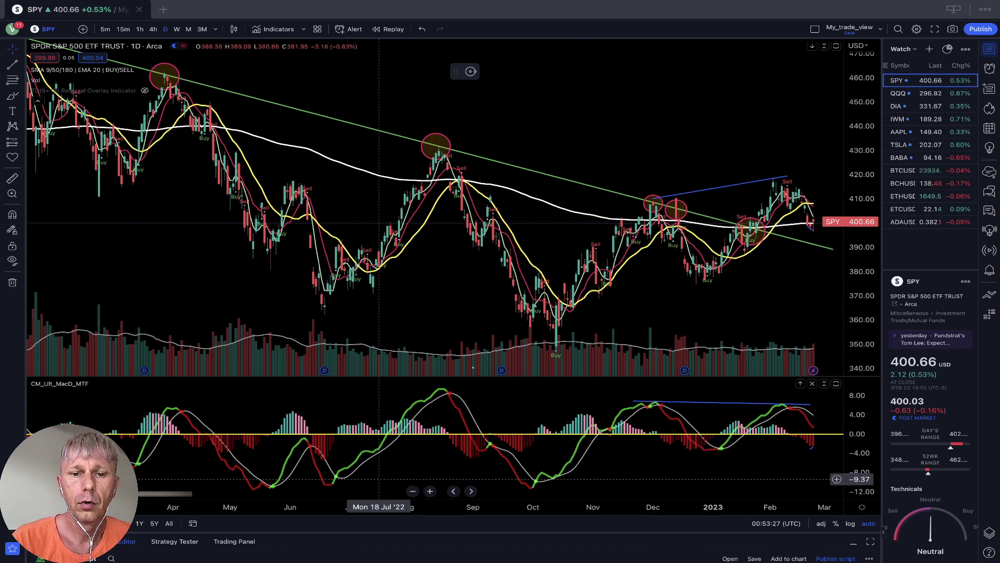
click(430, 491)
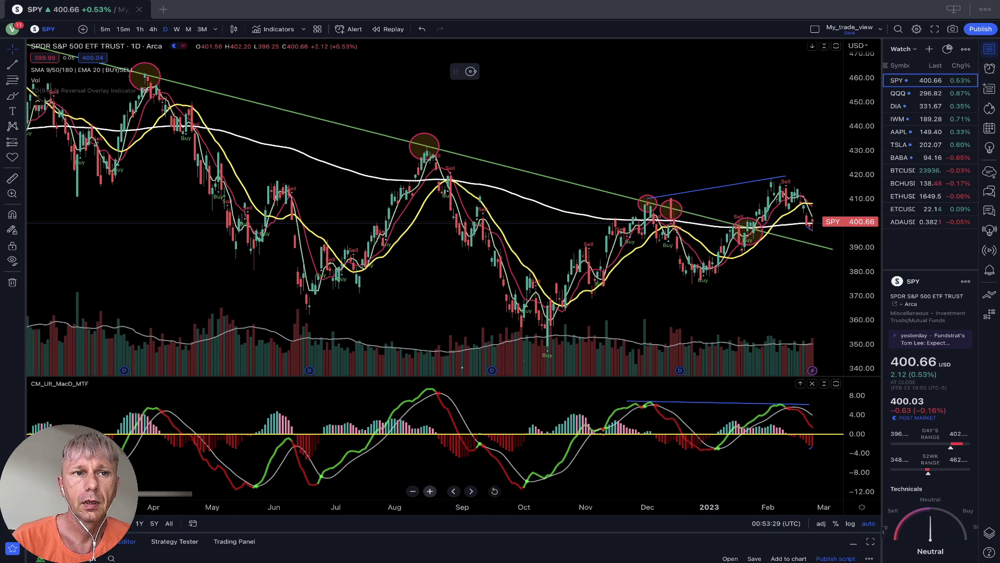
click(430, 490)
click(430, 490)
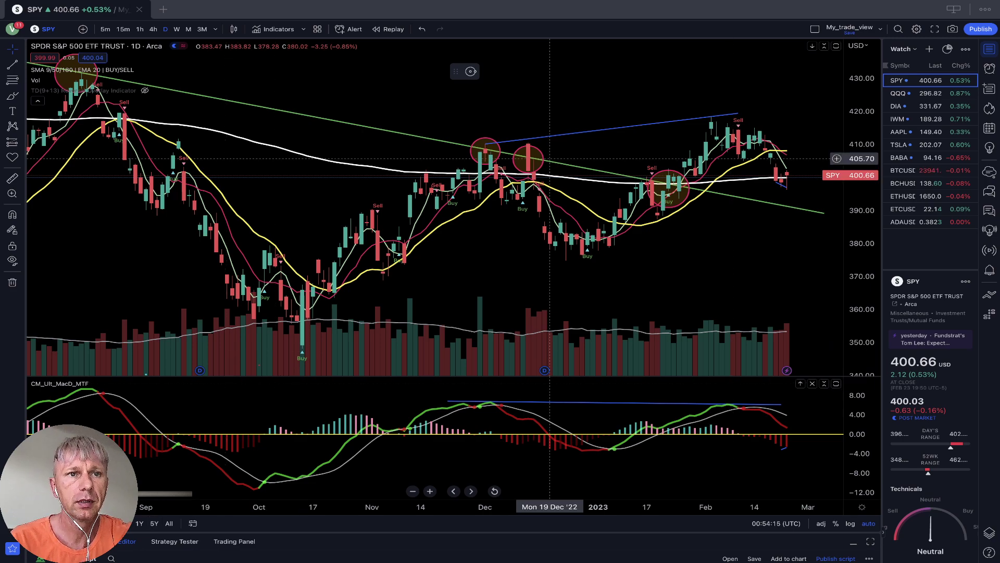
click(153, 29)
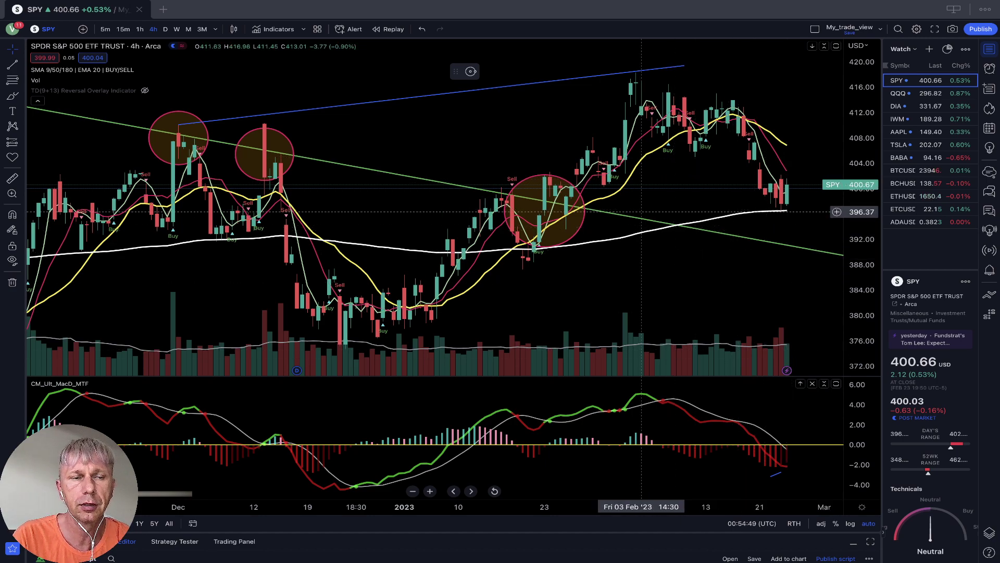
Step: On the 1-hour SPY chart, lift the MACD trend line's end to about −2 and draw a price trend line from about 398.64 to 396.48
click(140, 29)
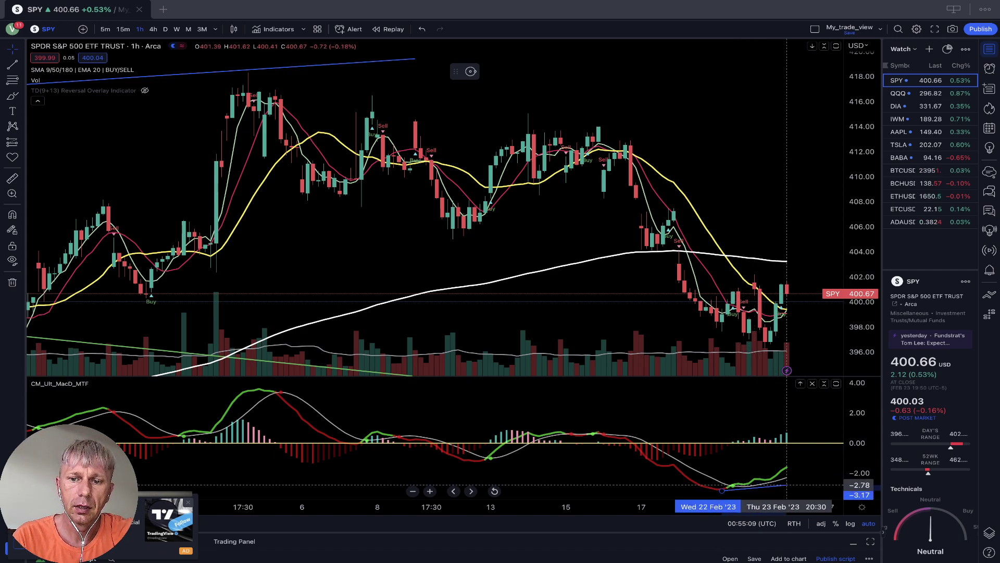
click(792, 483)
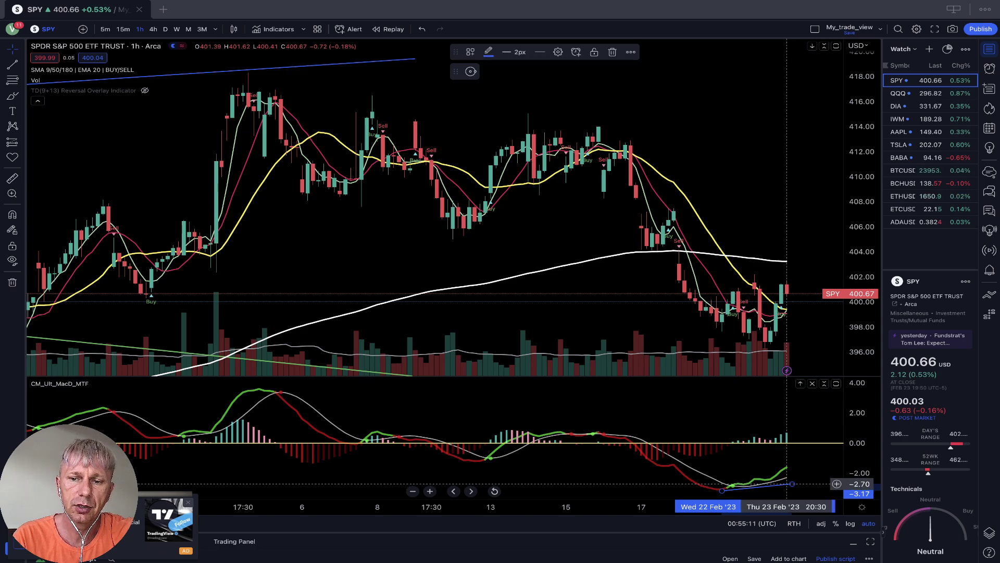
drag(792, 484, 792, 473)
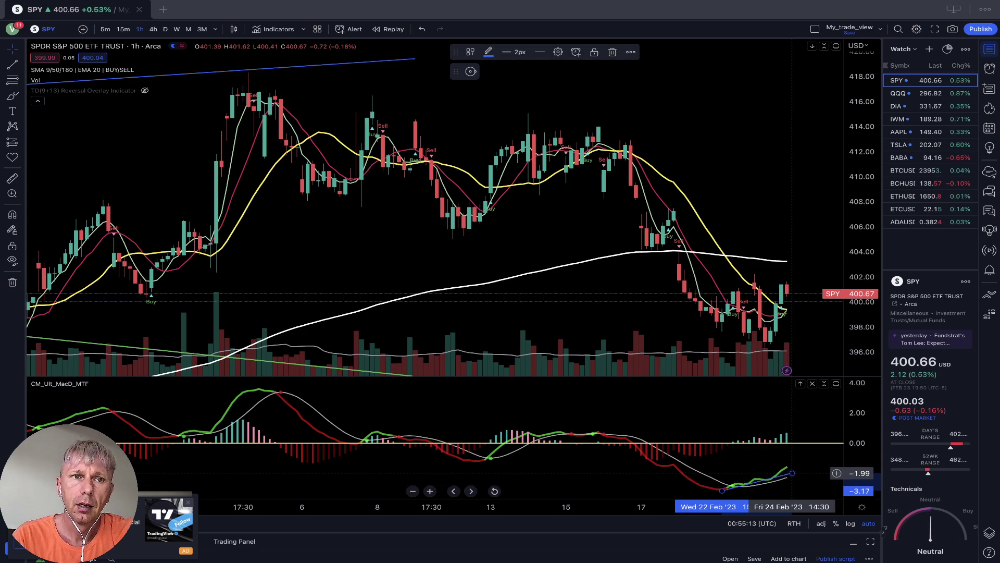
key(Escape)
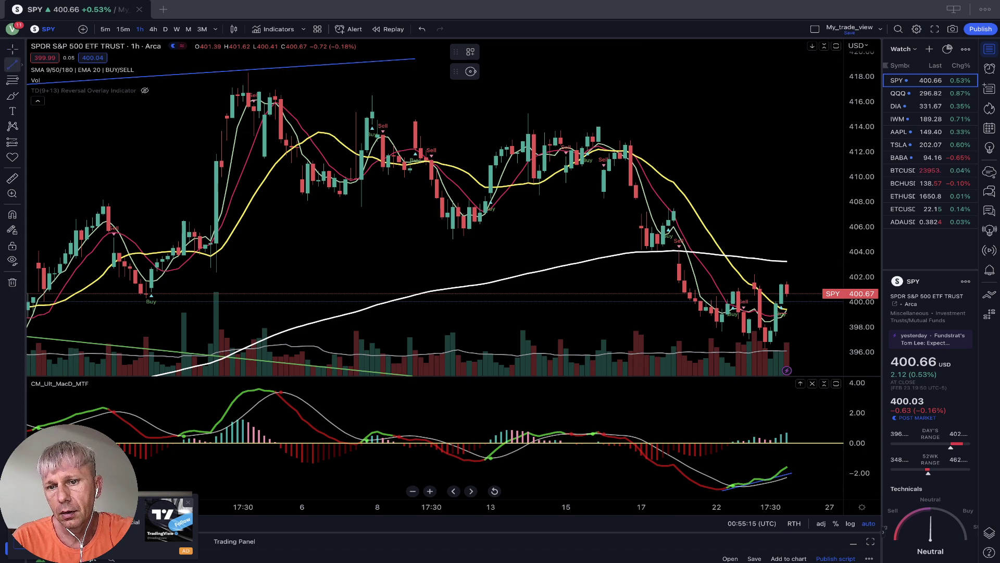
drag(705, 318, 786, 345)
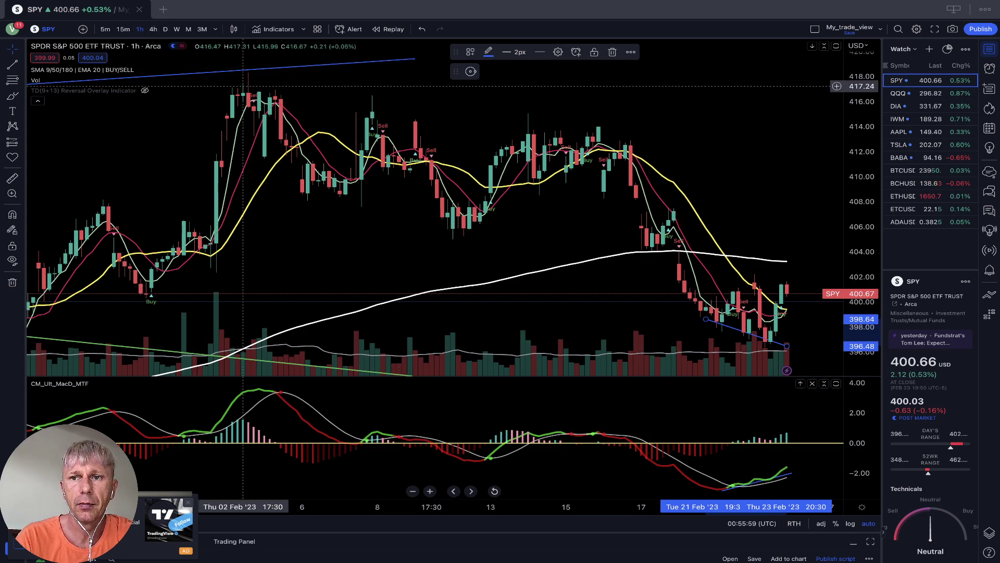
Step: Examine QQQ's trend, moving averages and MACD on the daily, 4-hour and 1-hour timeframes
click(917, 94)
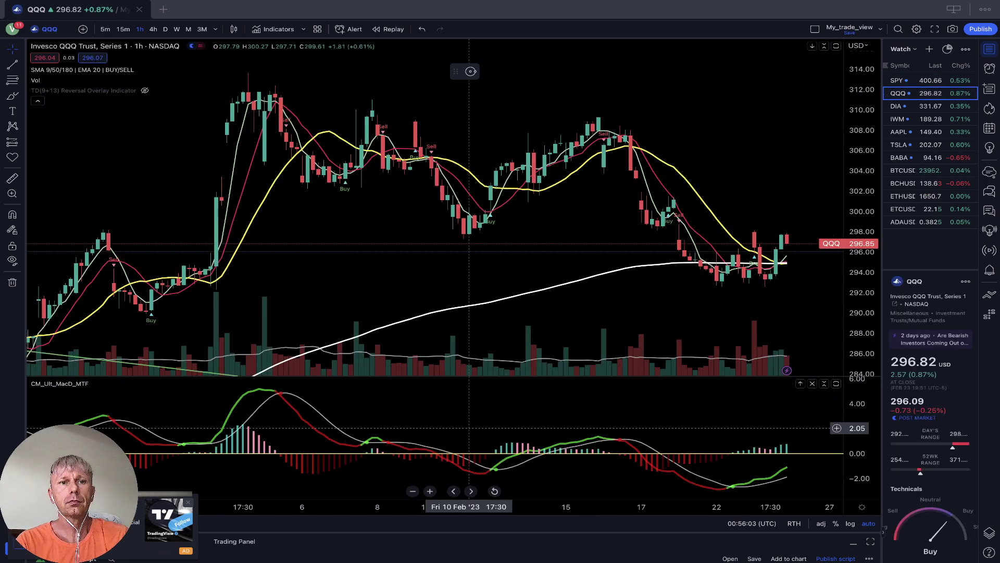
click(166, 29)
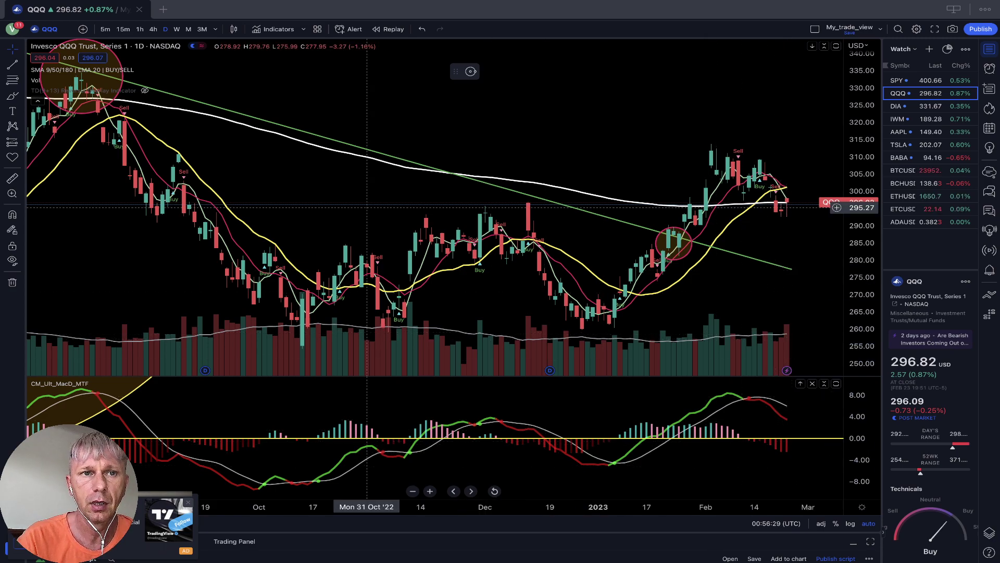
click(153, 29)
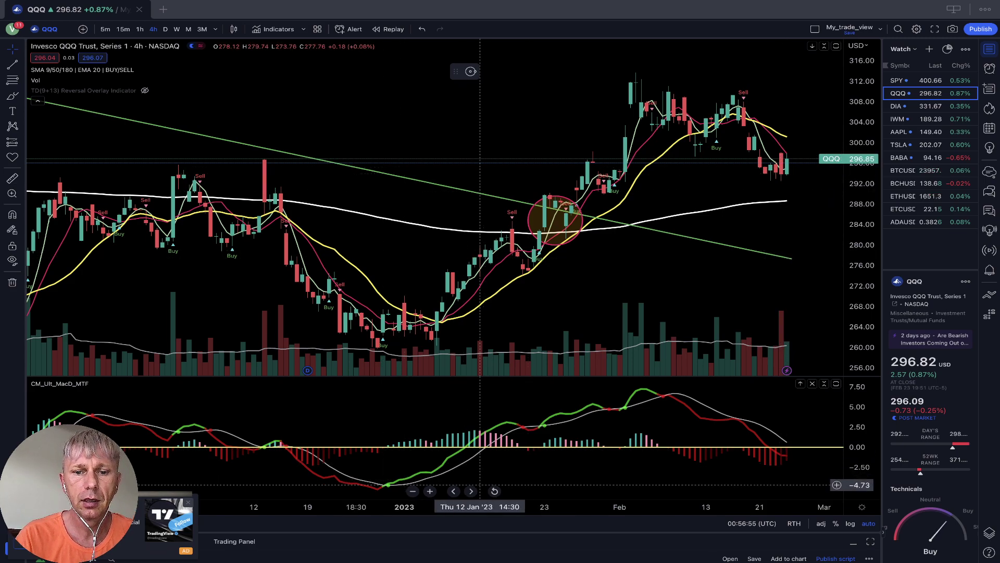
scroll(489, 491, down, 3)
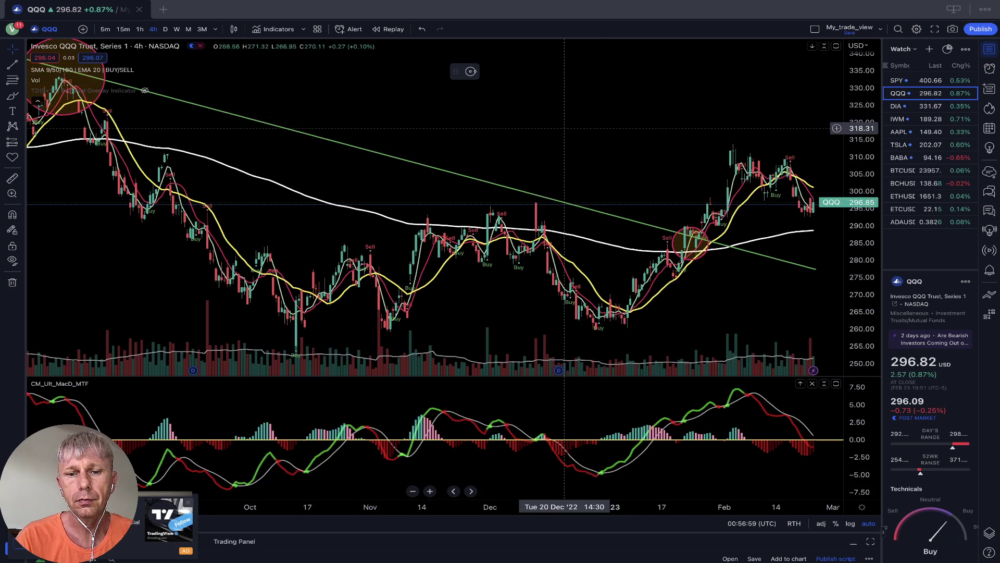
scroll(601, 128, right, 3)
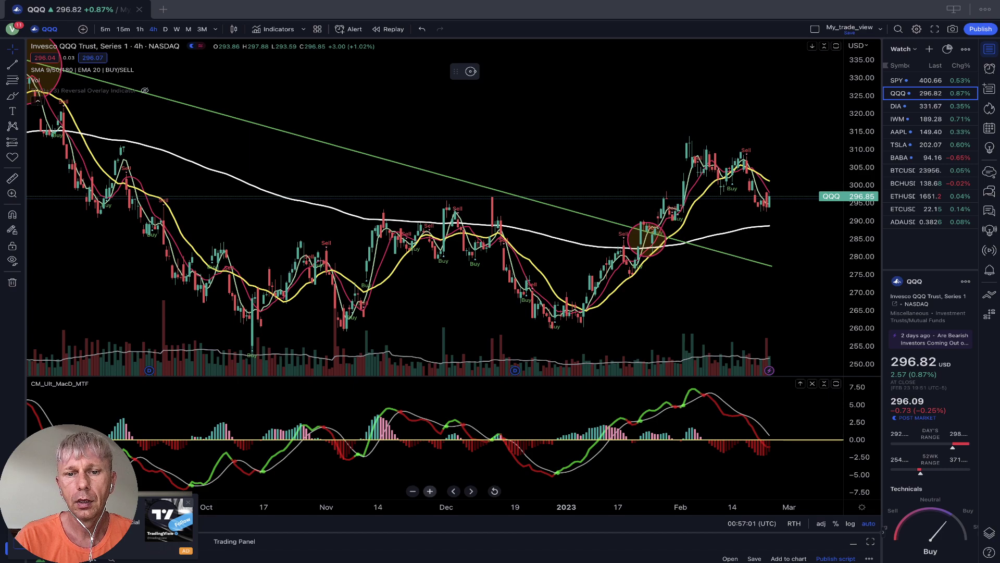
scroll(719, 423, up, 5)
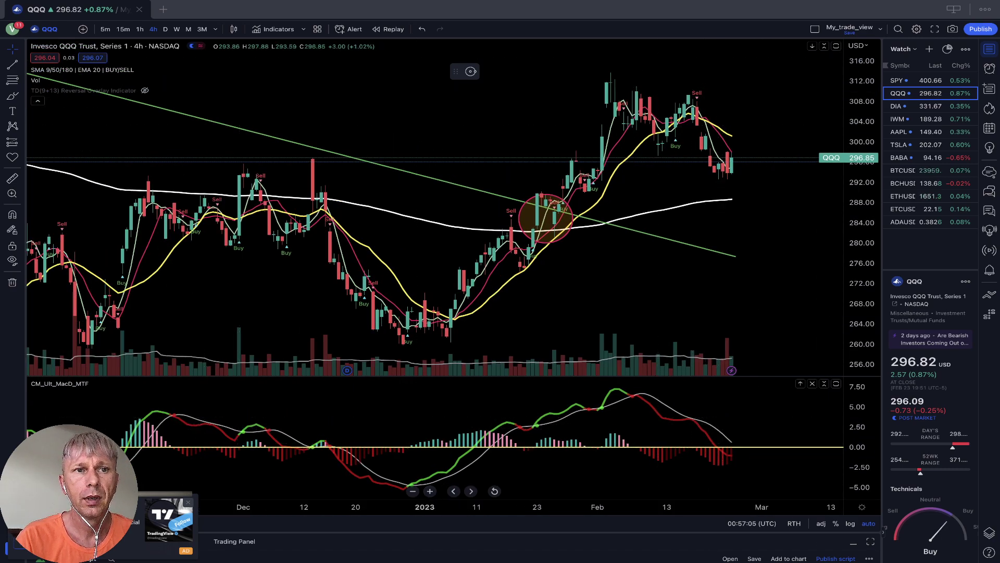
click(139, 29)
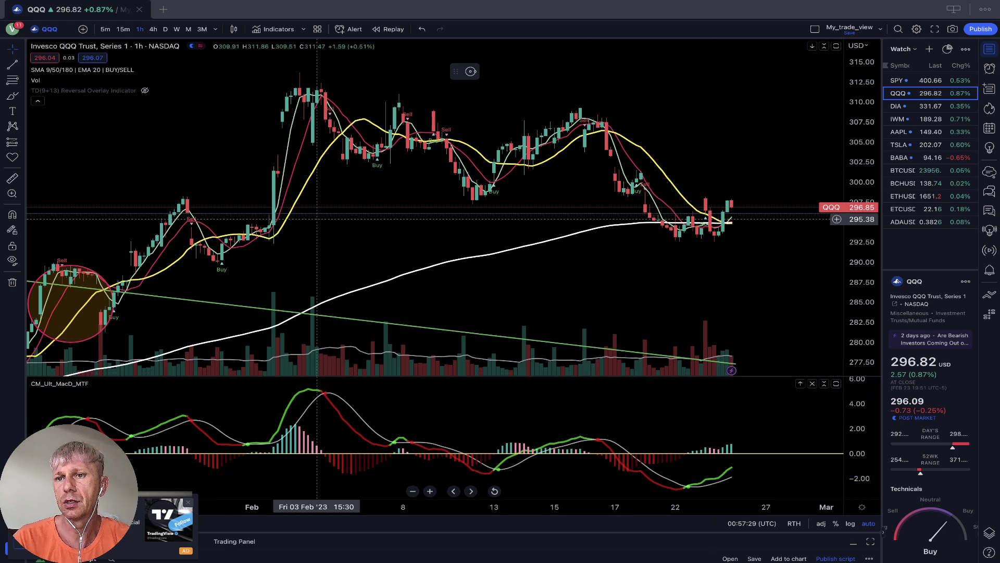
Step: Open DIA on the daily timeframe and delete the falling blue trend line drawn over the recent volume bars
click(917, 106)
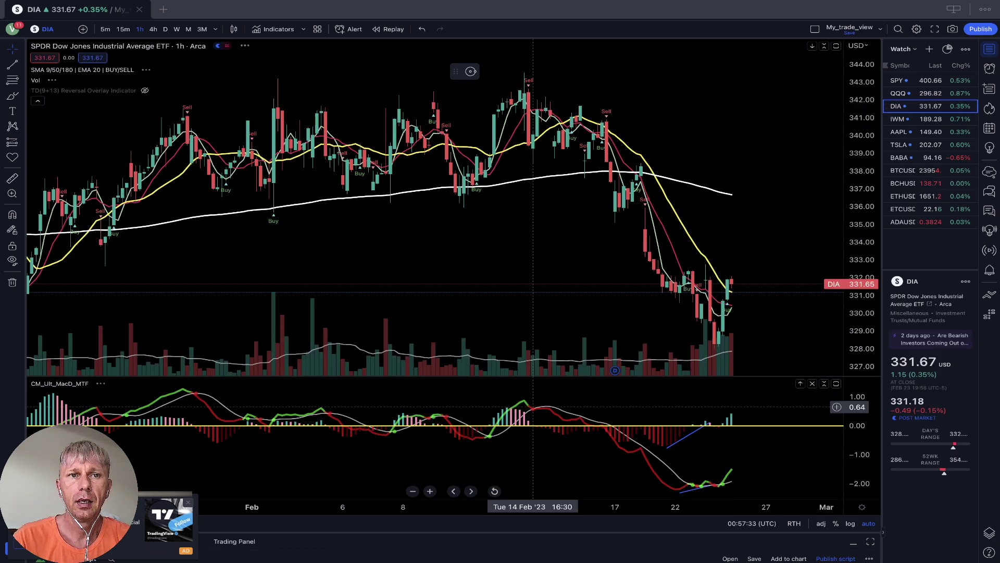
click(165, 29)
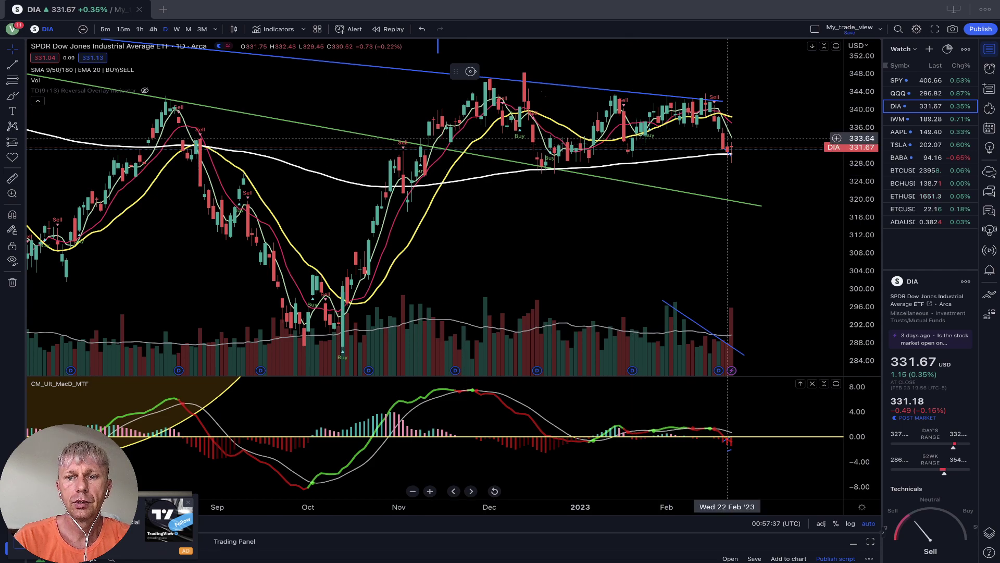
click(715, 335)
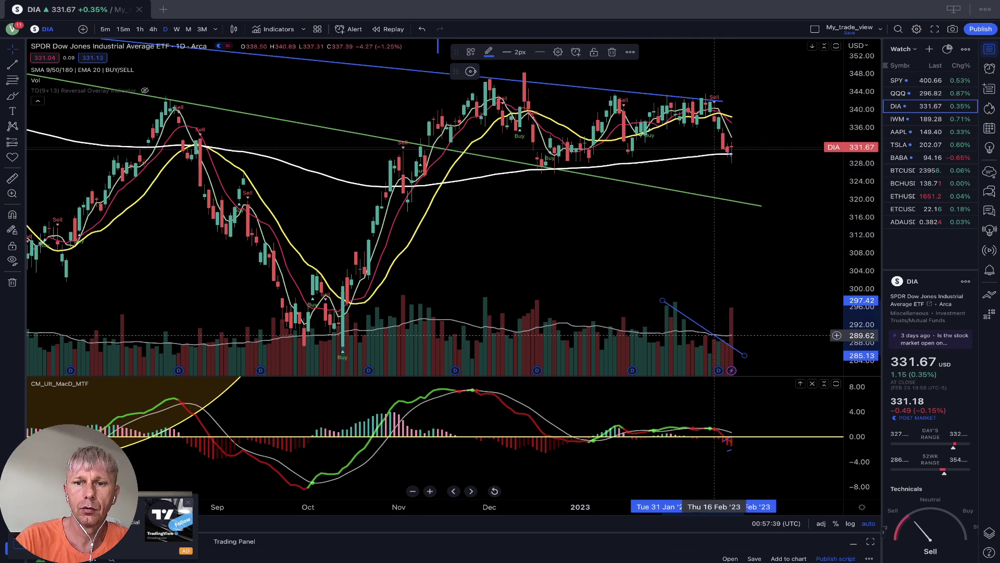
key(Delete)
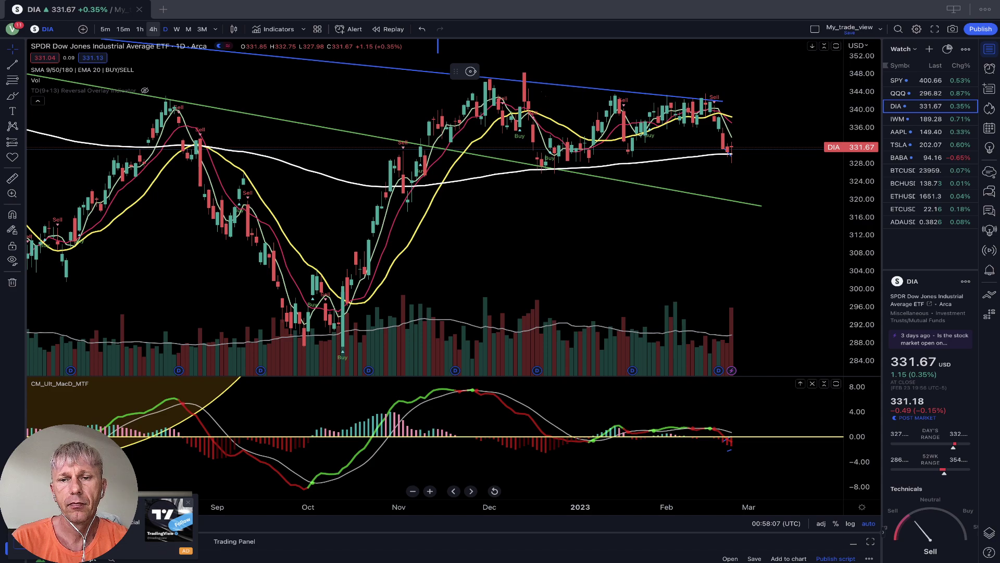
Step: Switch DIA to the 4-hour timeframe and save the My_trade_view layout
click(153, 29)
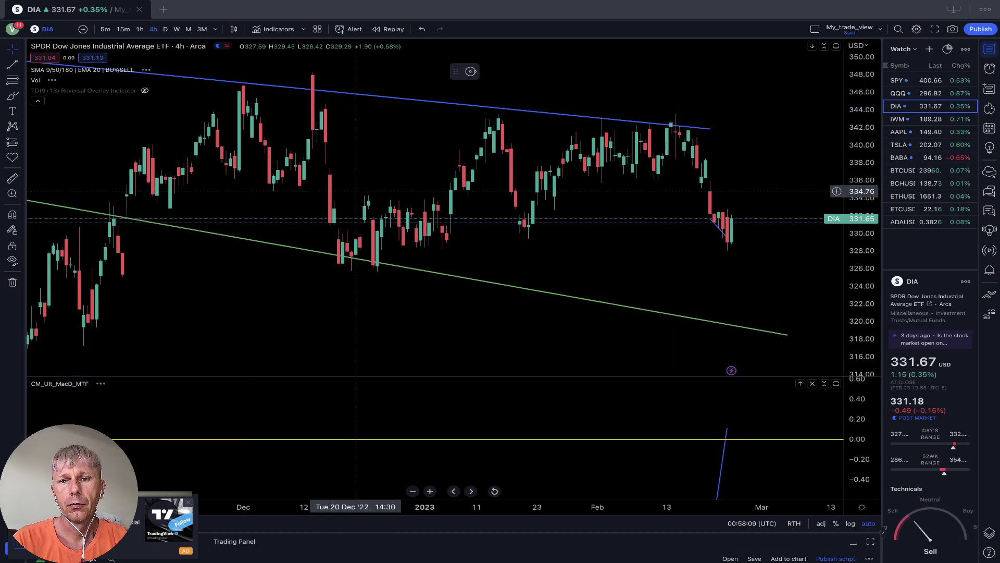
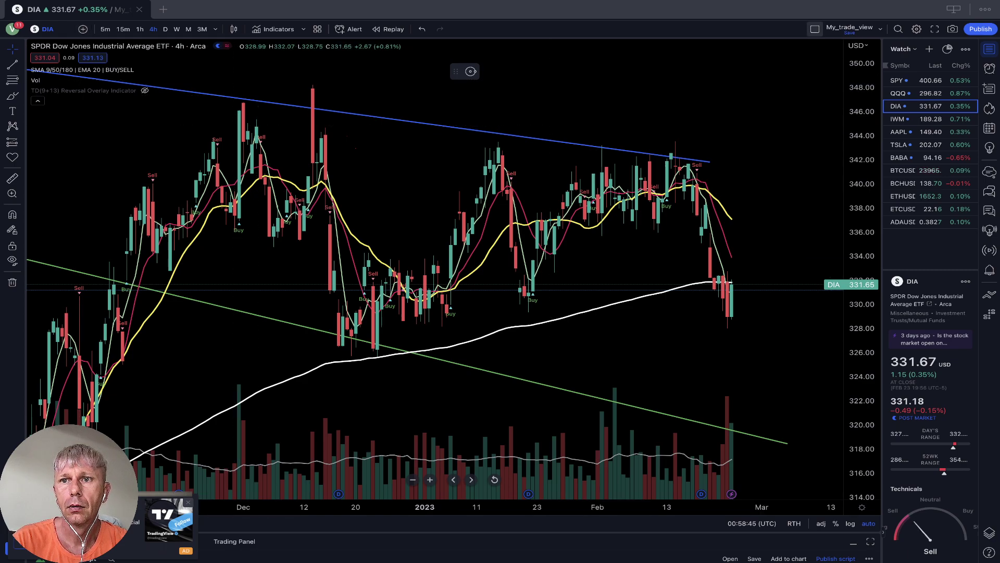
click(815, 29)
click(881, 29)
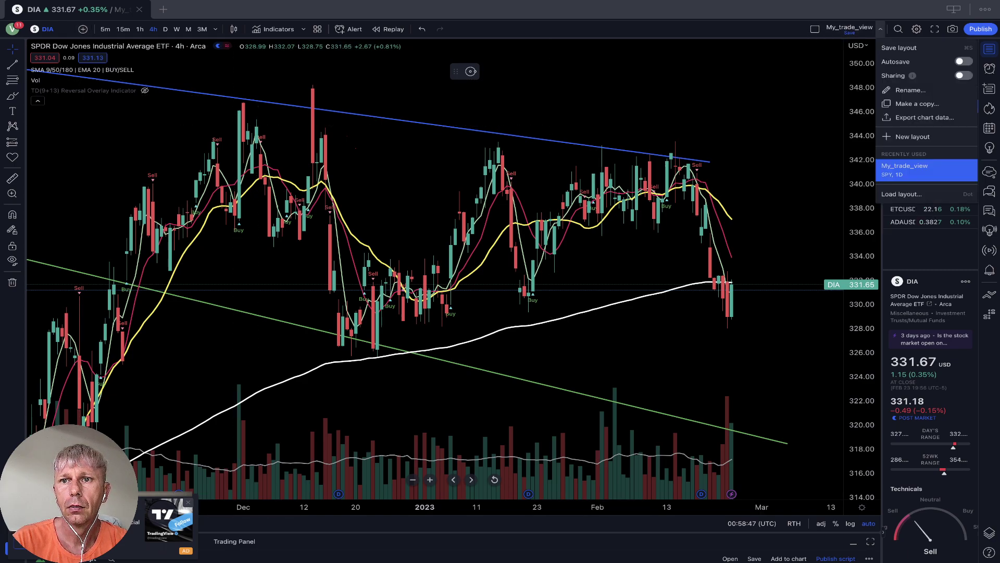
key(Escape)
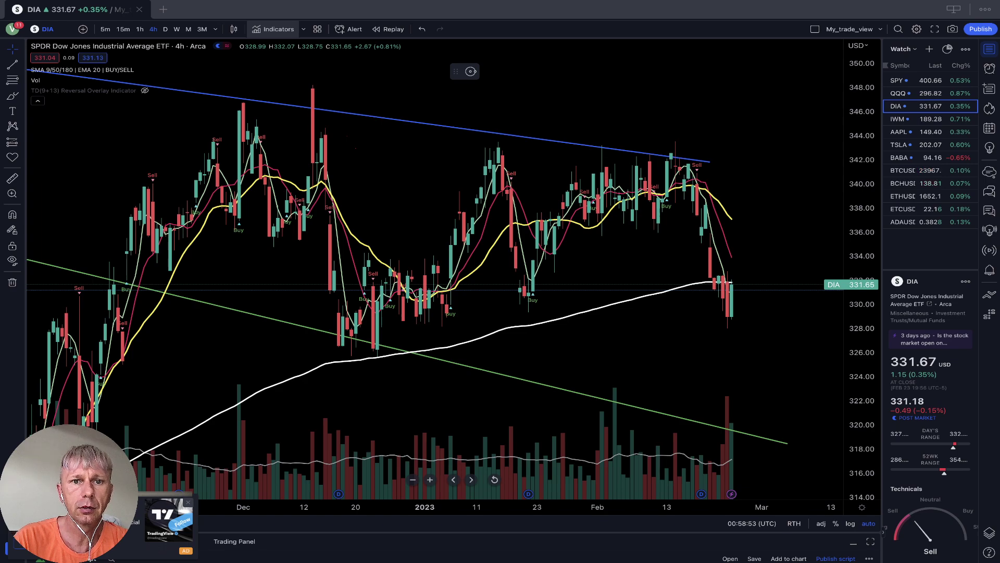
Step: Try adding the Impulse MACD [LazyBear] and MacD Custom indicators to the DIA chart, and delete the Impulse MACD pane
key(/)
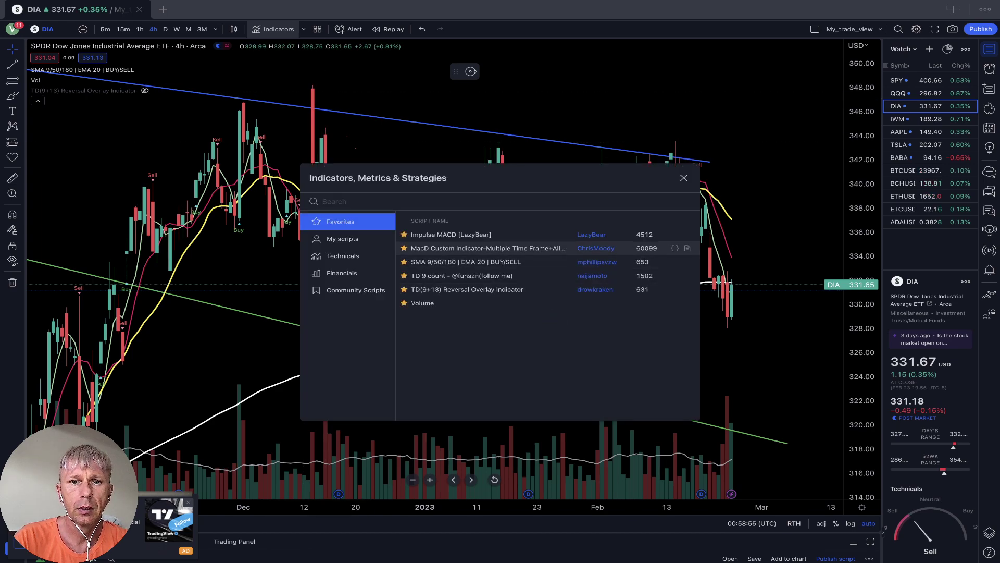
key(Return)
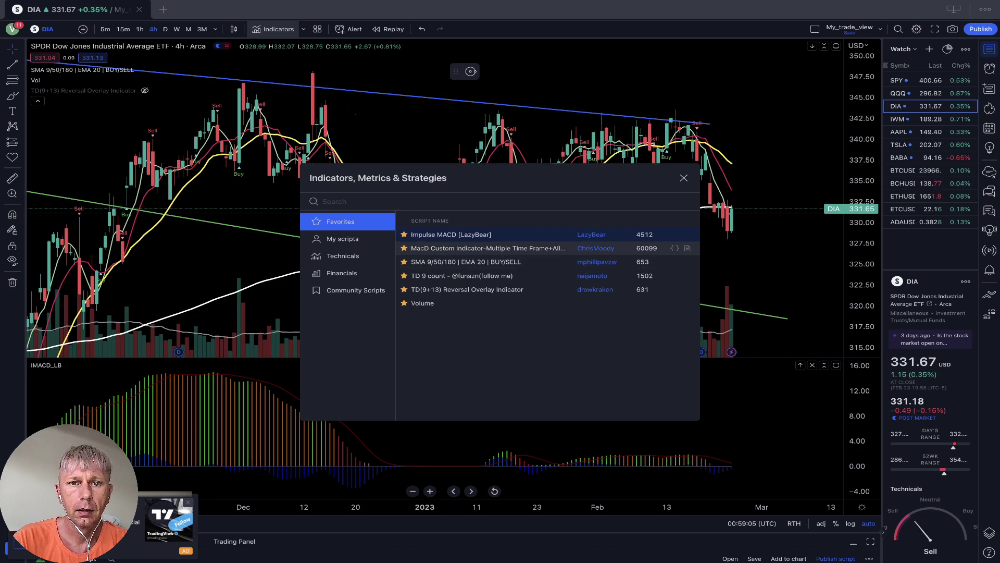
click(469, 248)
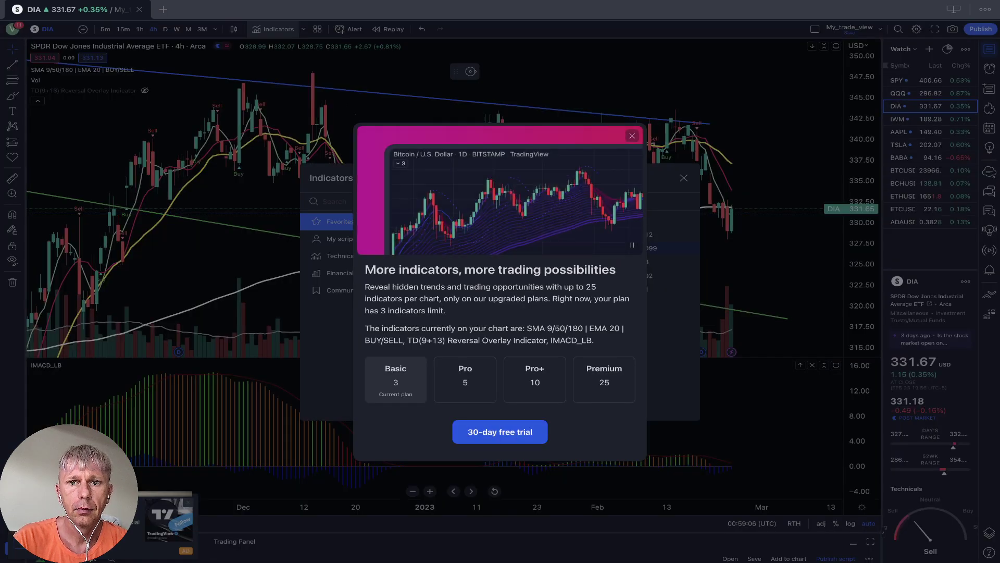
key(Escape)
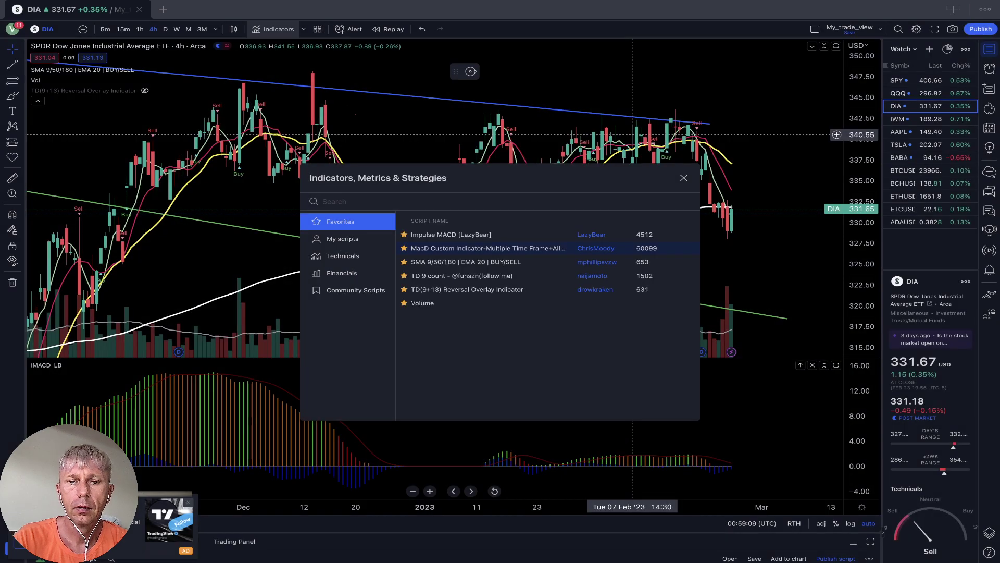
click(683, 178)
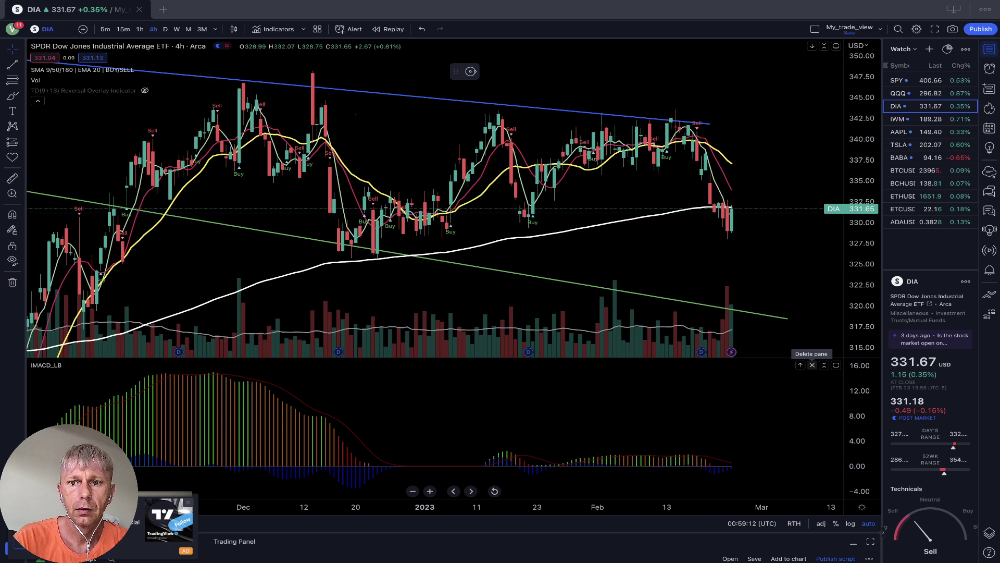
click(813, 365)
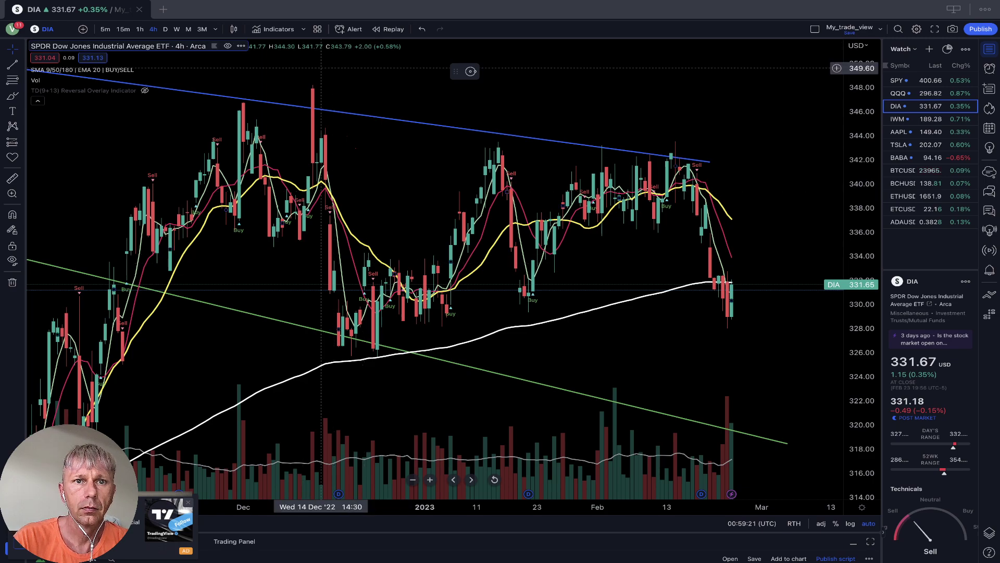
Step: Add the MacD Custom Indicator-Multiple Time Frame to the DIA chart and switch it to the 1-hour timeframe
click(303, 29)
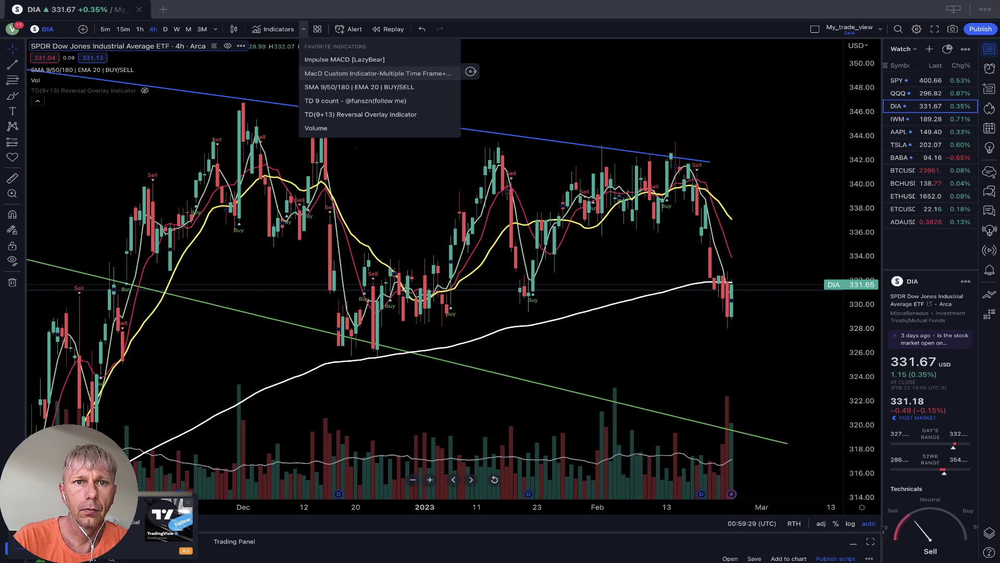
click(373, 73)
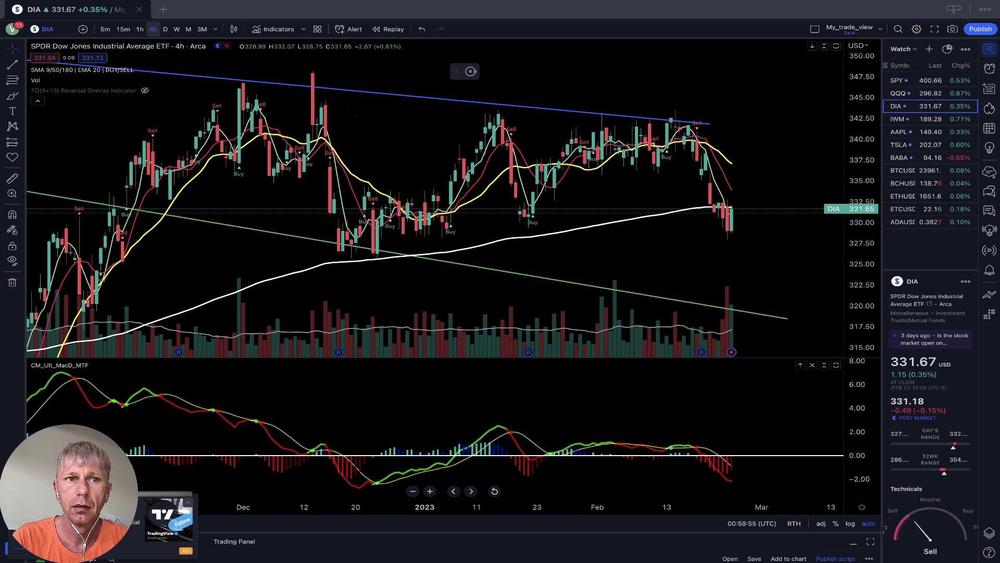
click(140, 29)
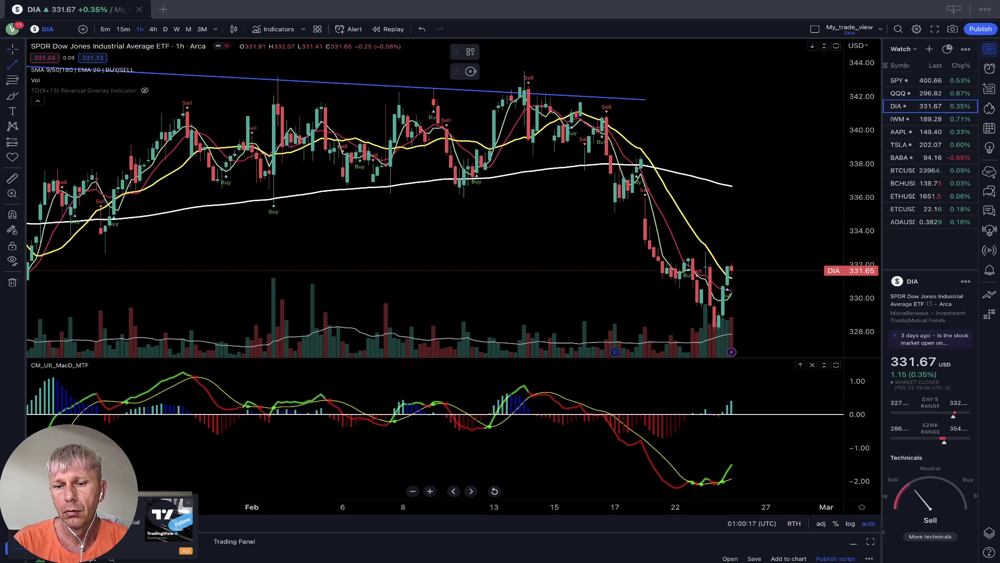
Step: Draw a rising trend line under DIA's recent MACD lows and a falling one under its price lows, from about 331.05 to 328.25
drag(689, 488, 745, 479)
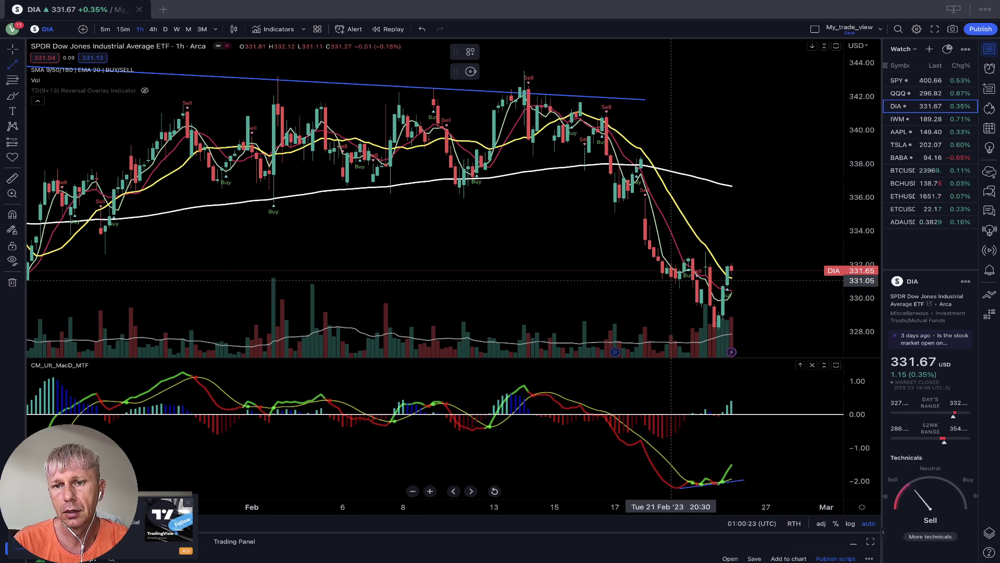
click(671, 280)
click(722, 327)
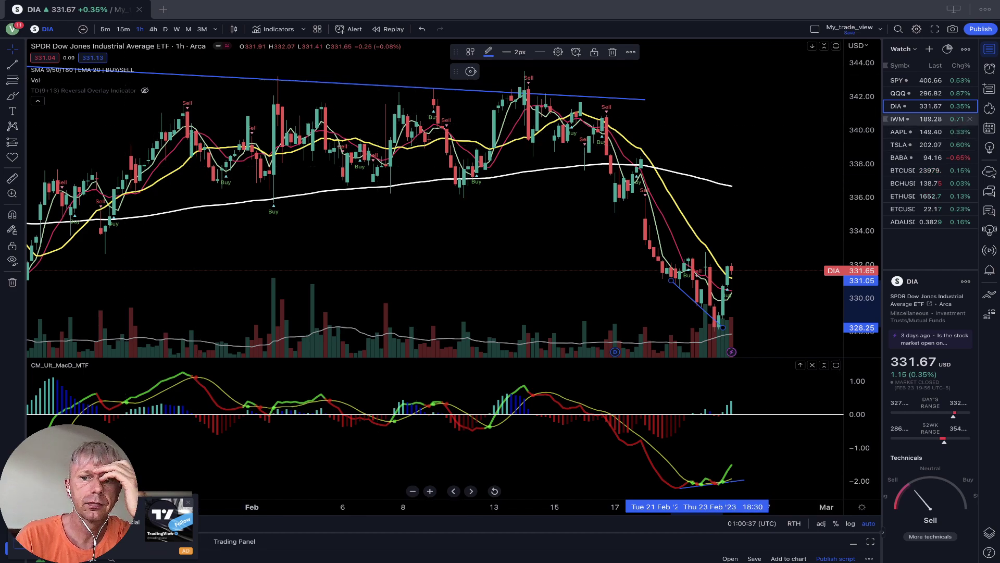
Step: Open IWM and examine its trend, moving averages and MACD on the daily, 4-hour and 1-hour timeframes
click(916, 118)
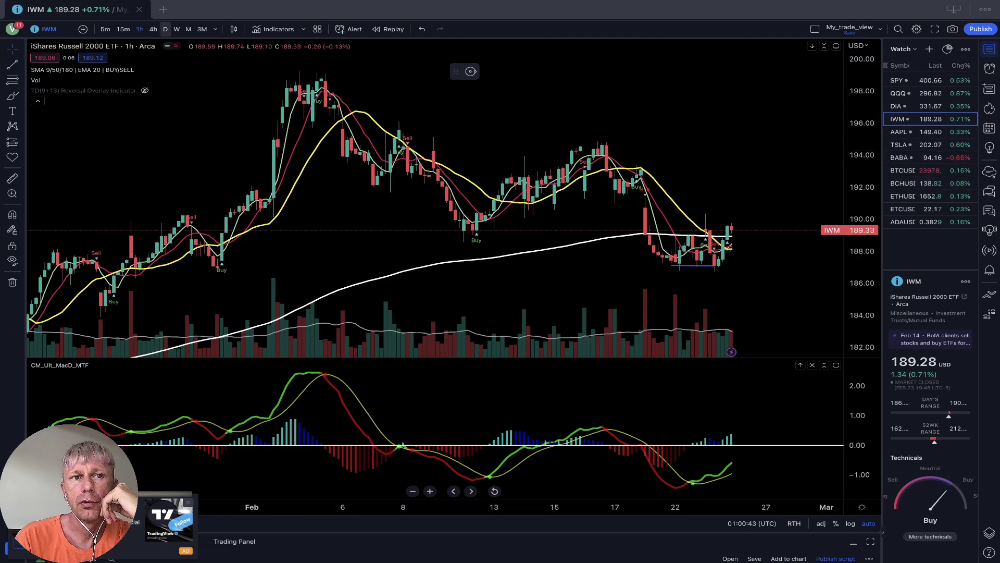
click(165, 28)
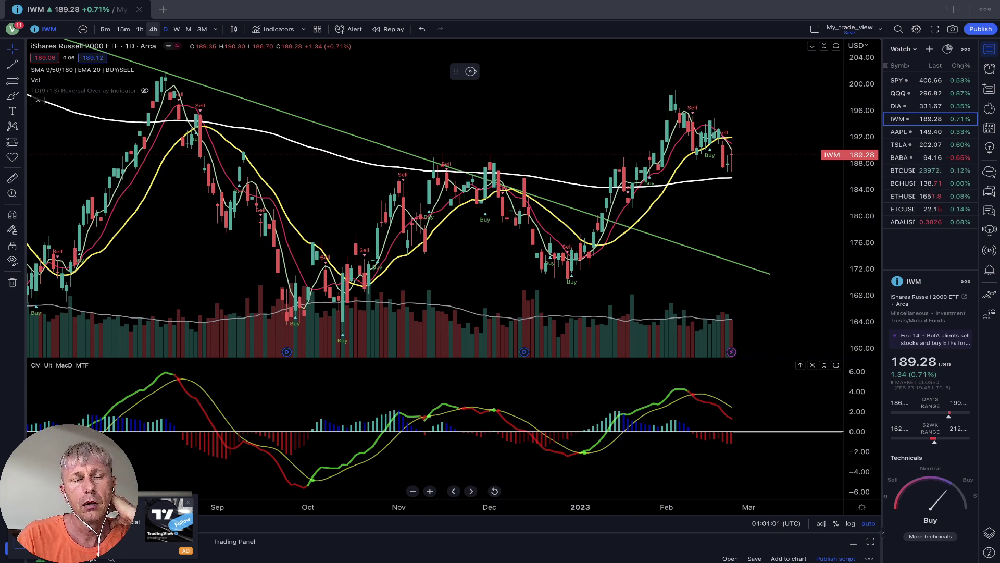
click(153, 29)
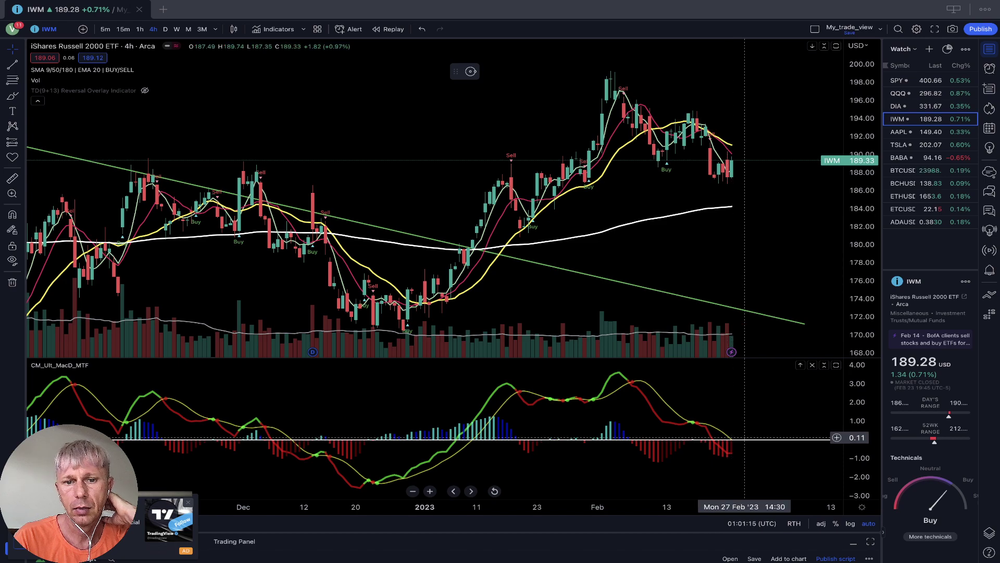
click(744, 439)
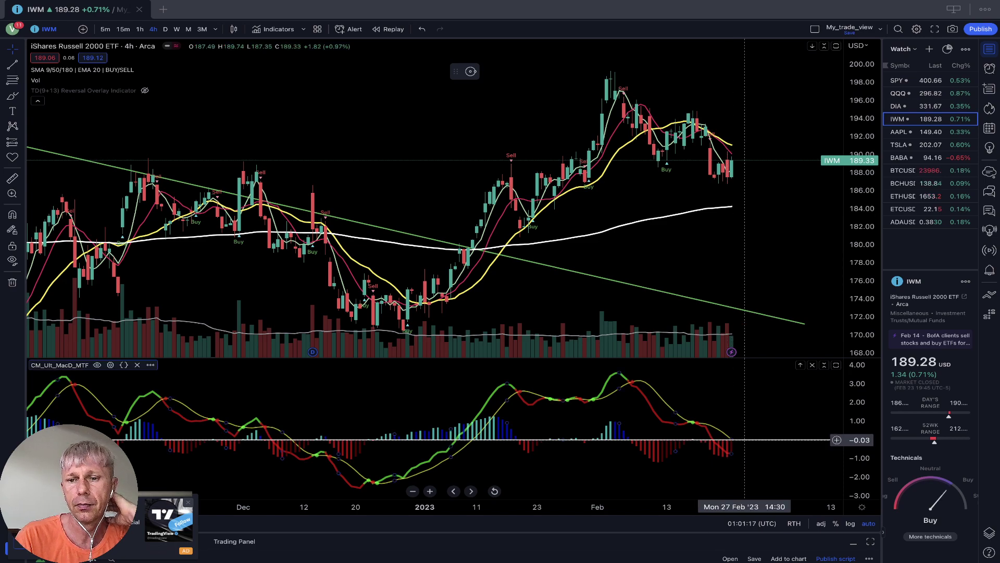
click(779, 439)
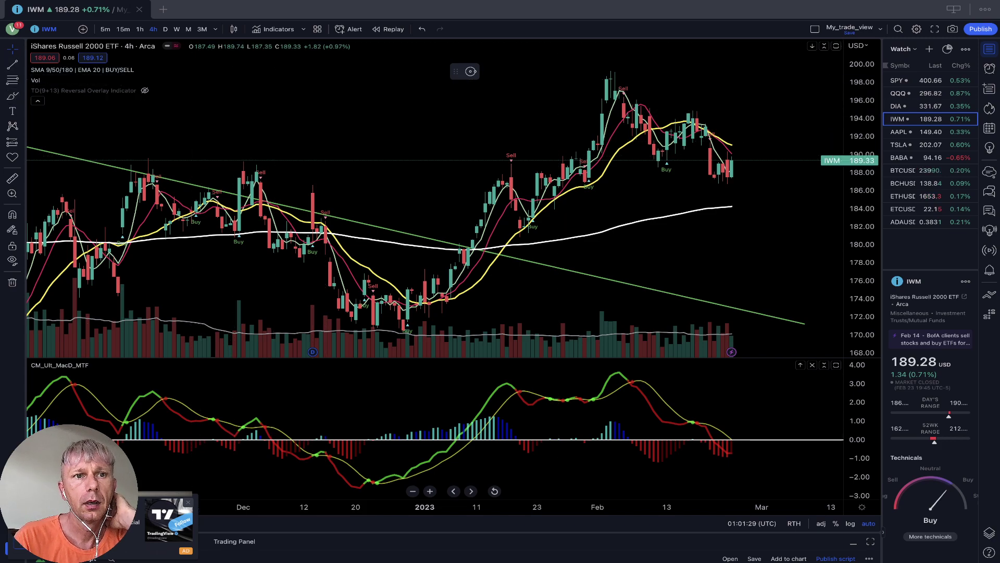
click(140, 29)
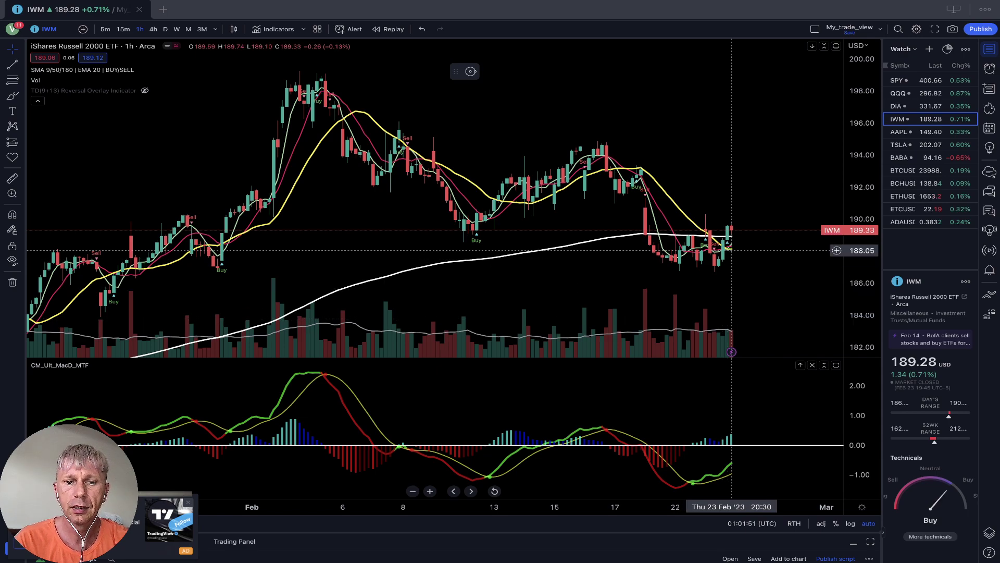
Step: Draw a falling trend line under IWM's price lows of 21 to 23 February, from about 188.13 to 186.61
scroll(553, 366, up, 5)
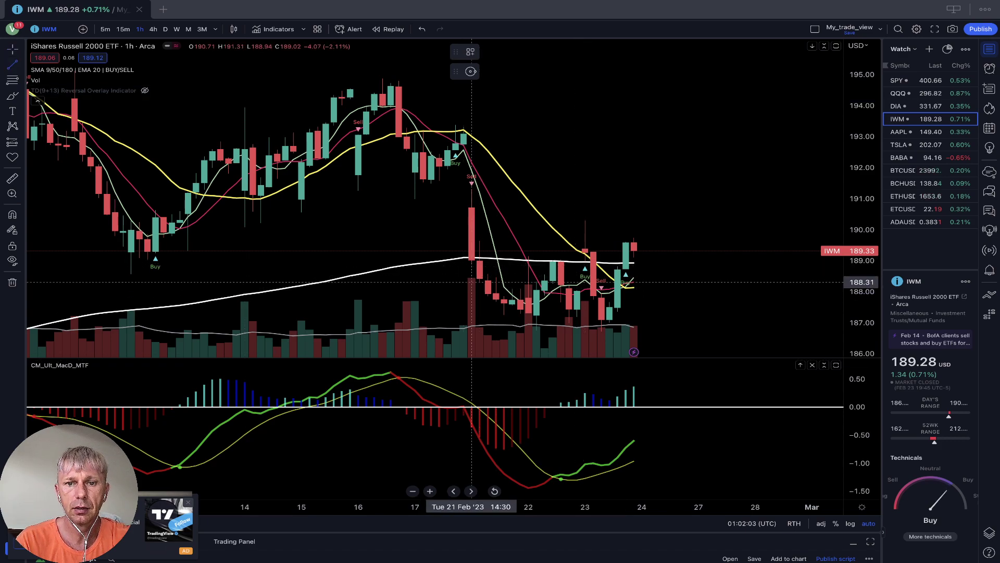
click(471, 287)
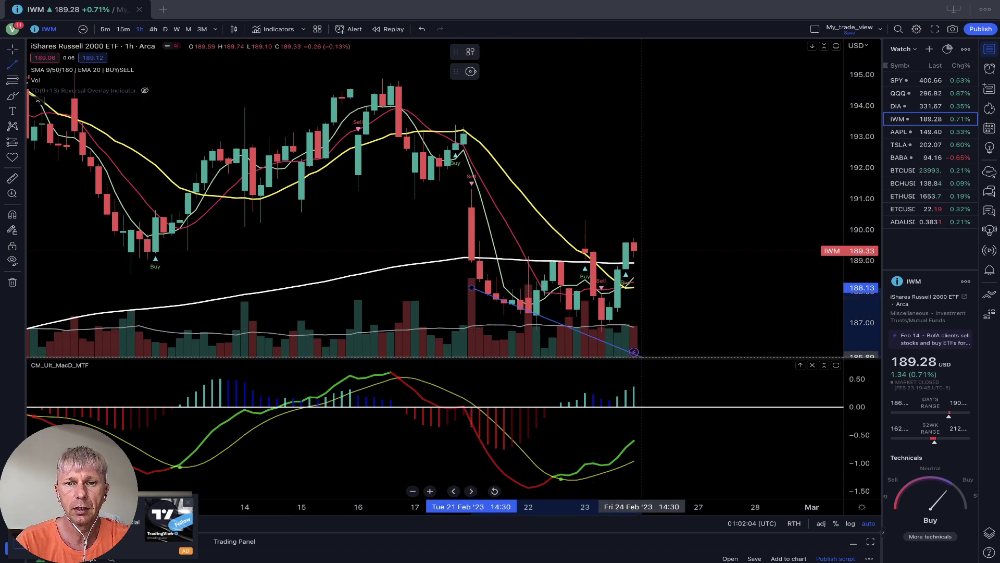
click(601, 335)
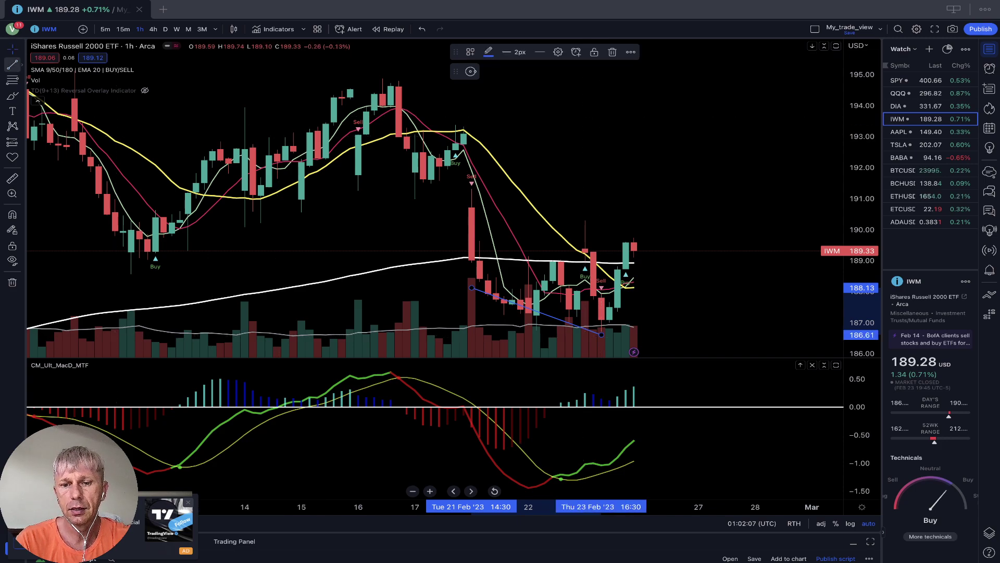
key(Escape)
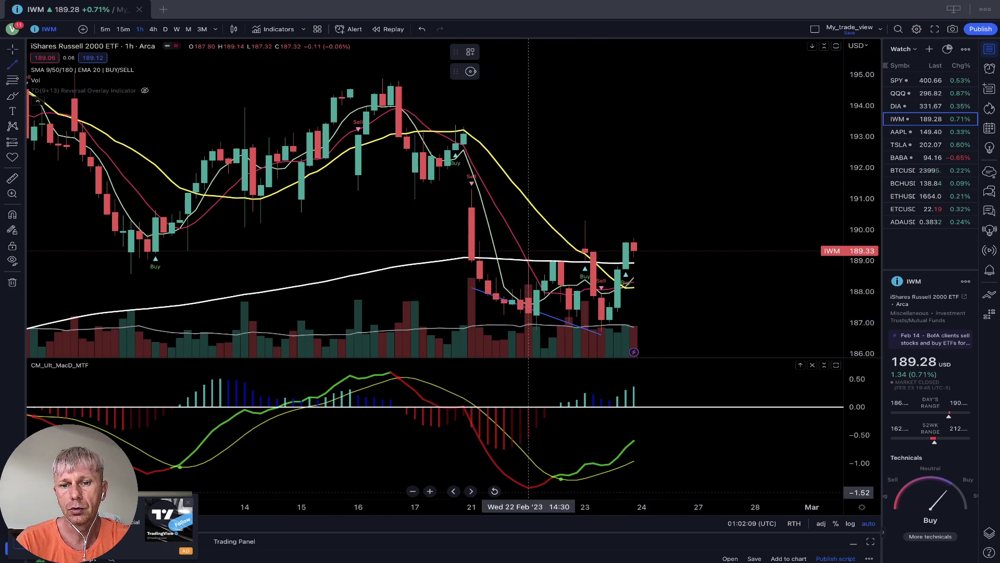
Step: Draw rising trend lines under IWM's MACD lows, from about -1.52 to -0.94, and from its histogram low, about -0.81 to 0.05
click(658, 459)
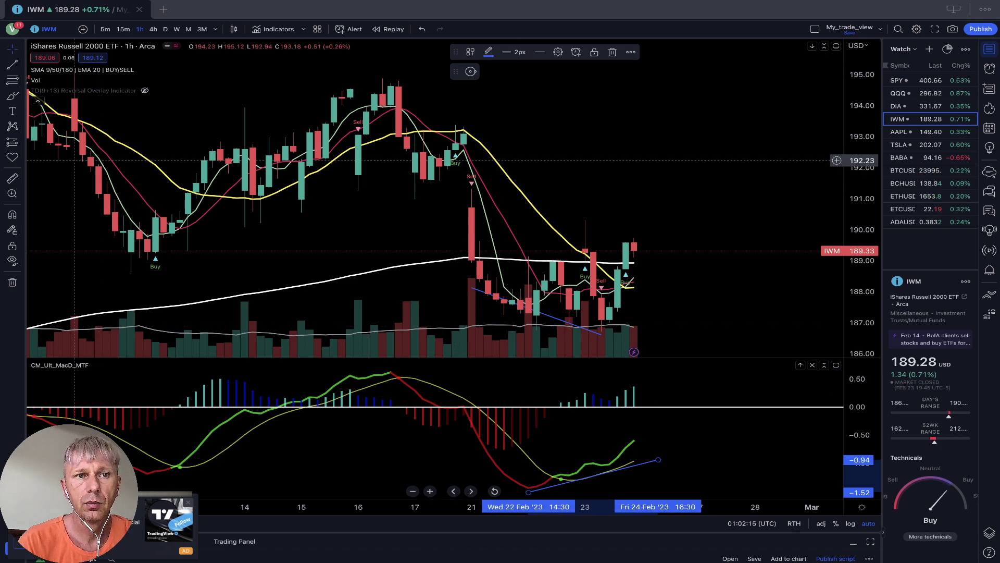
click(658, 410)
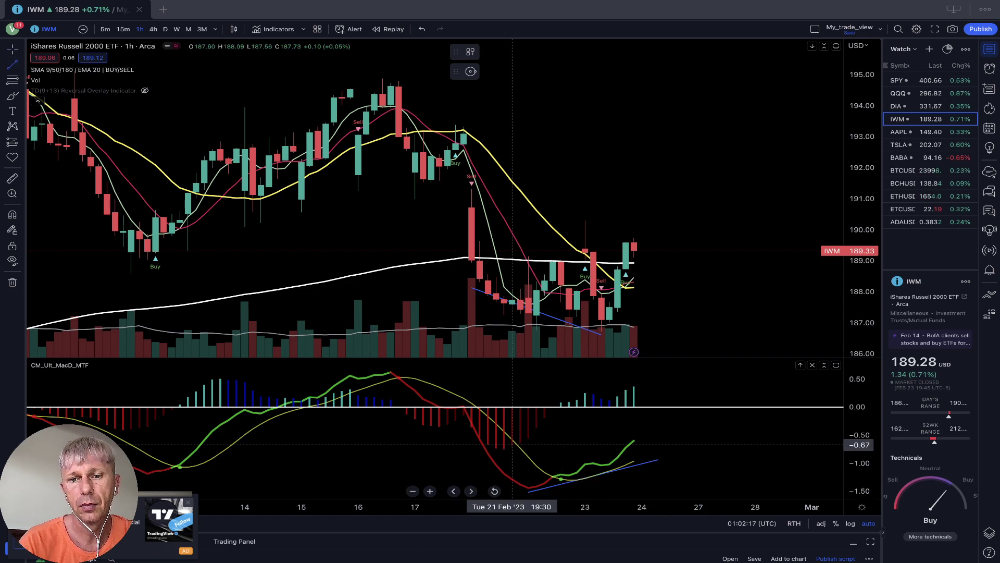
click(650, 404)
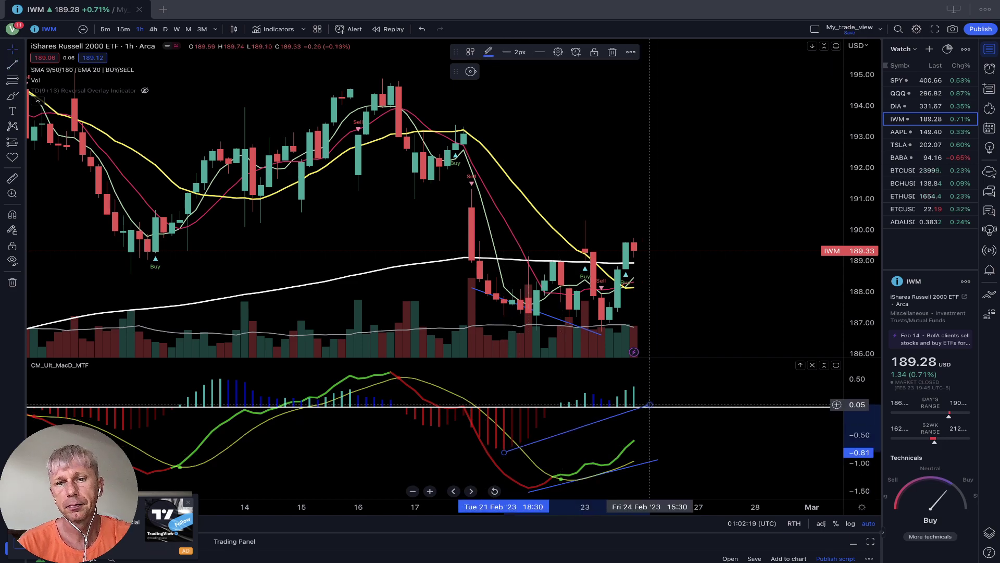
click(691, 434)
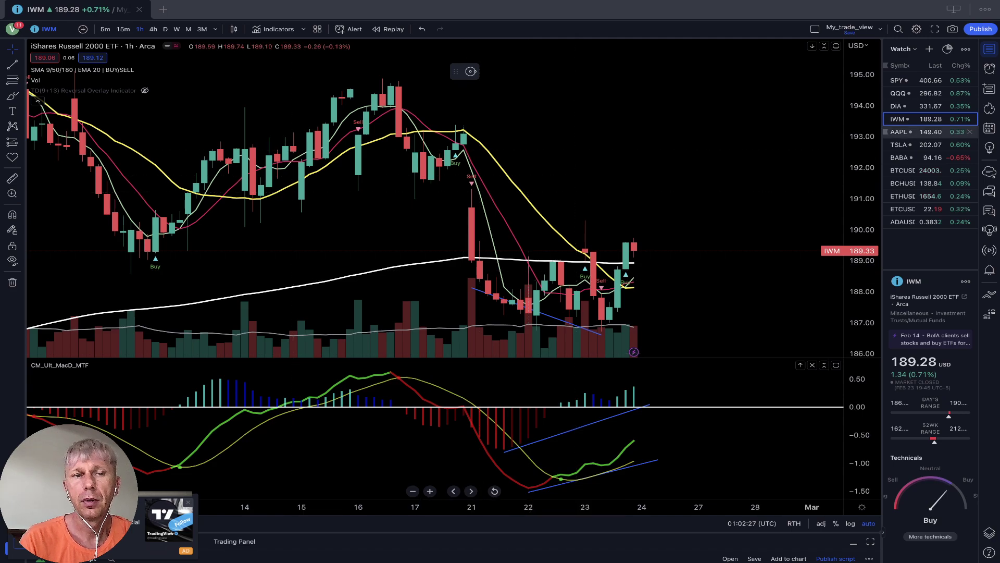
Step: Open AAPL and examine its trend, moving averages and MACD on the daily, 4-hour and 1-hour timeframes
click(917, 132)
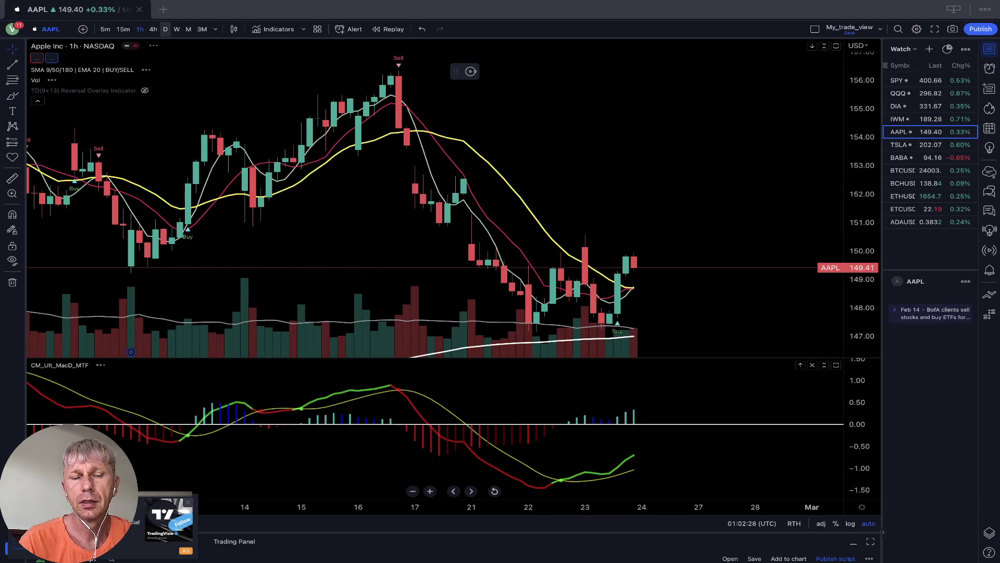
click(165, 29)
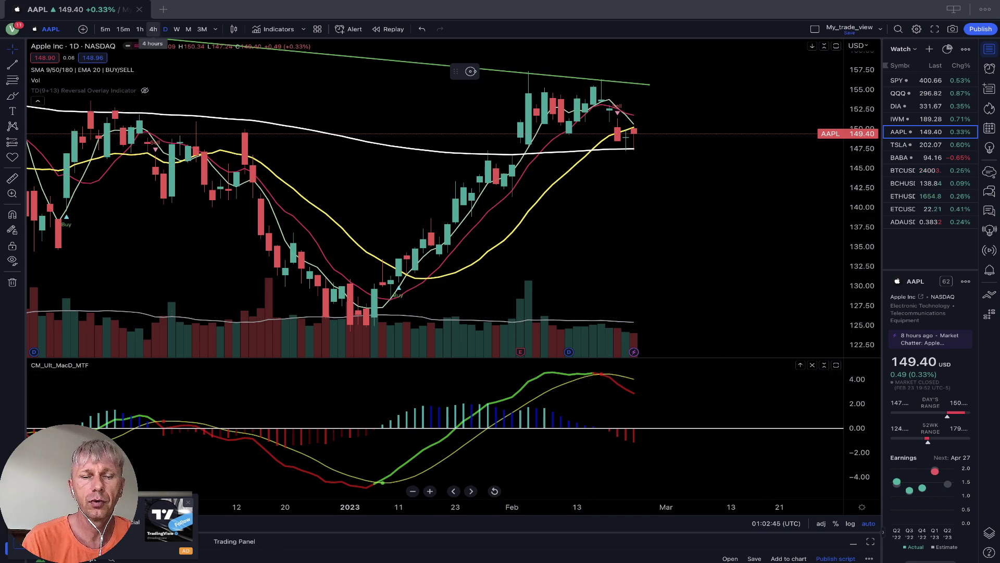
click(153, 29)
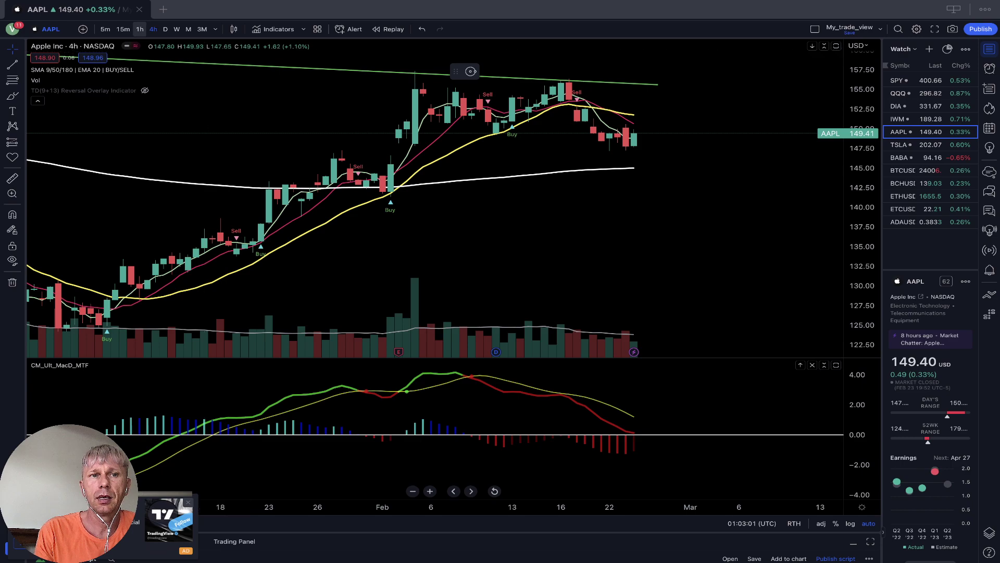
click(140, 29)
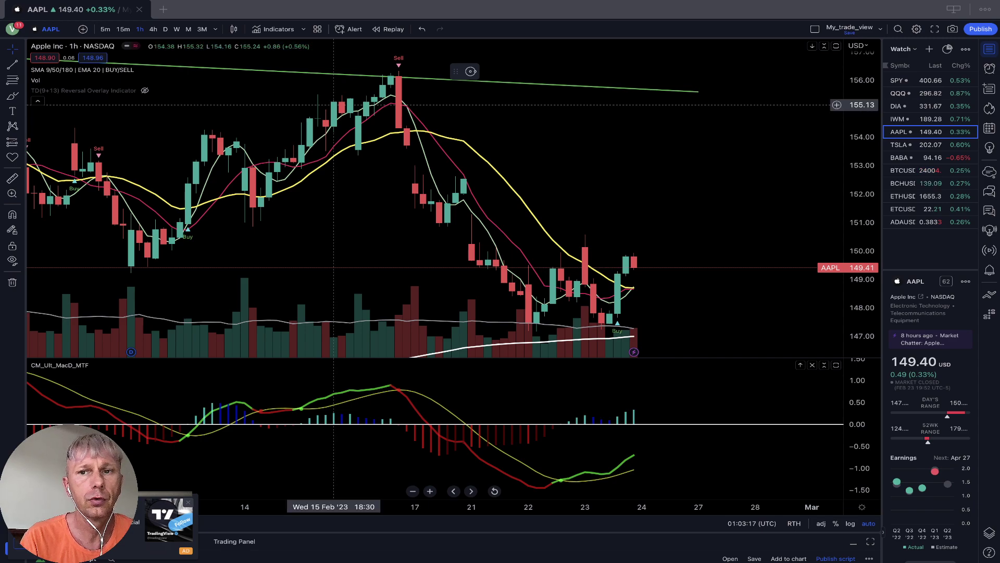
Step: Open TSLA and examine its trend, moving averages and MACD on the daily, 4-hour and 1-hour timeframes
key(Down)
key(Down)
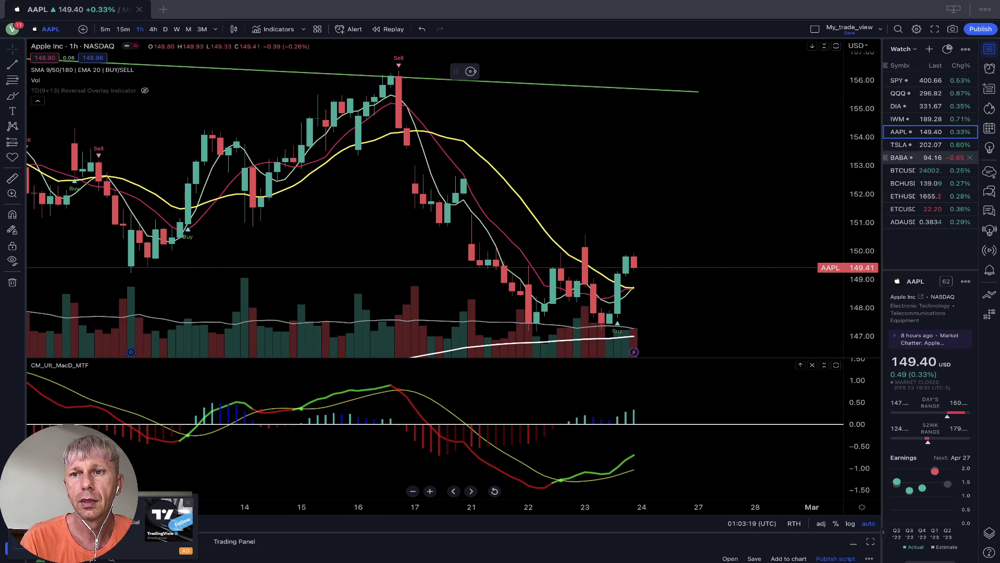
key(Up)
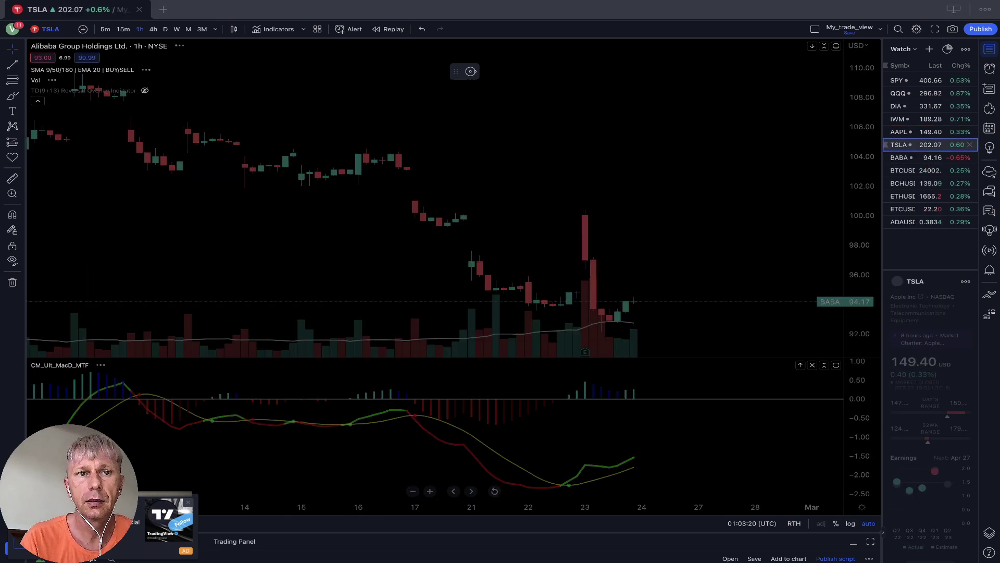
key(1)
key(d)
key(Return)
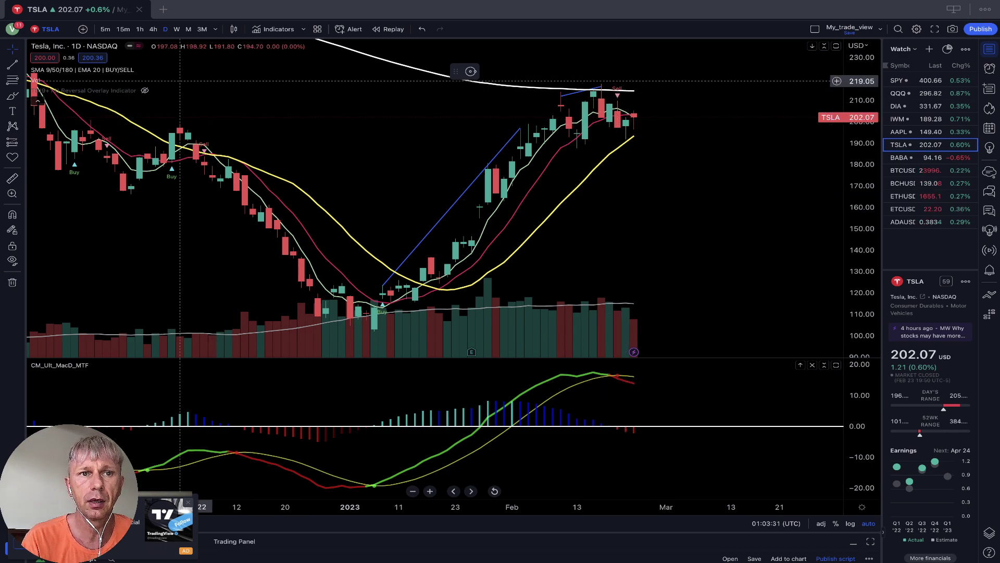
click(153, 30)
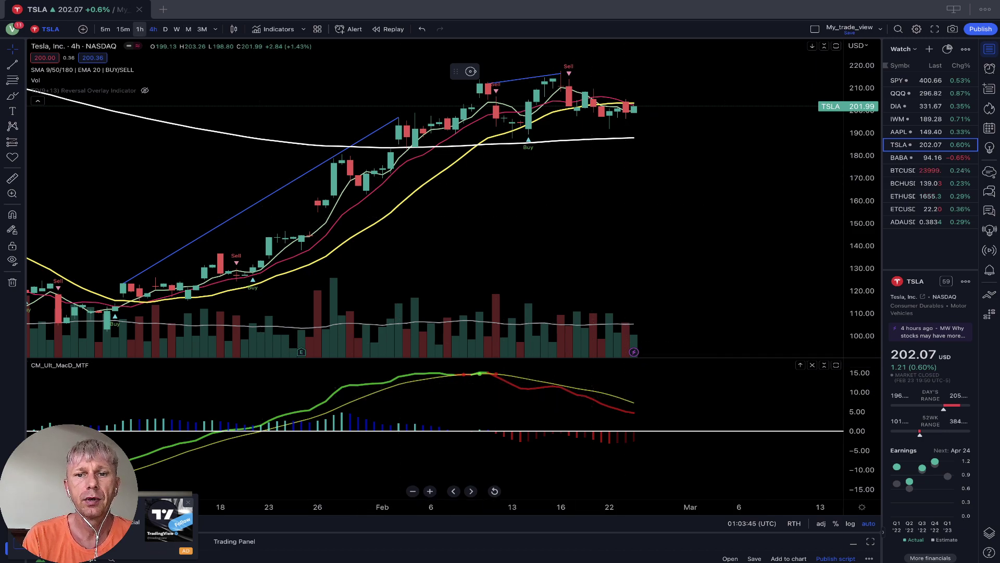
click(140, 29)
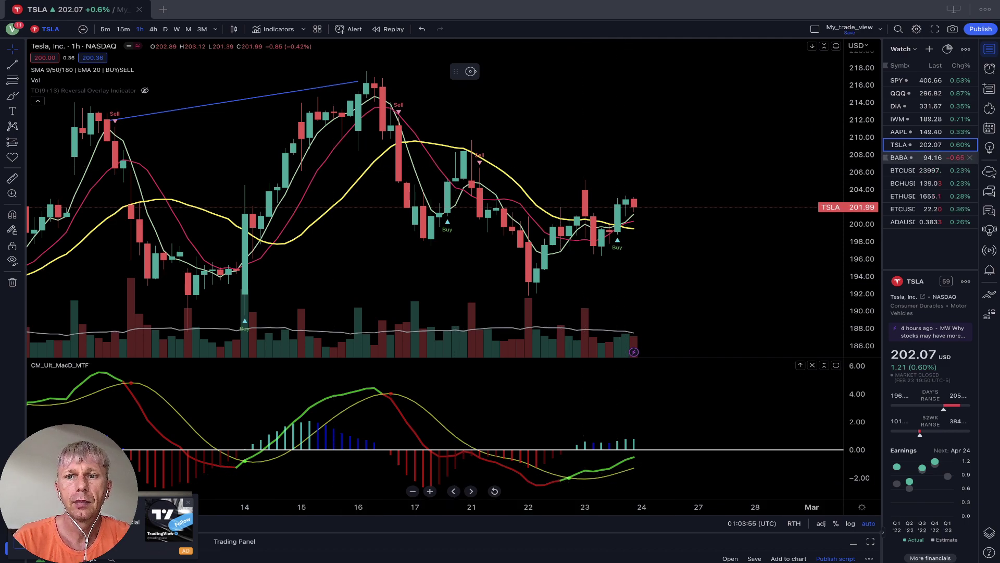
Step: Open BABA and examine its support levels, moving averages and MACD on the daily, 4-hour and 1-hour timeframes
click(916, 157)
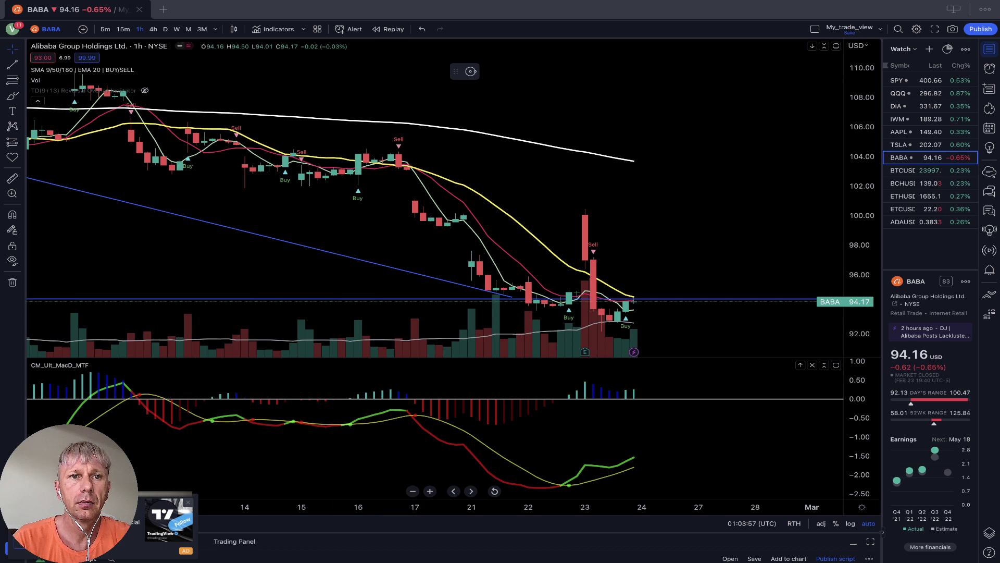
click(166, 29)
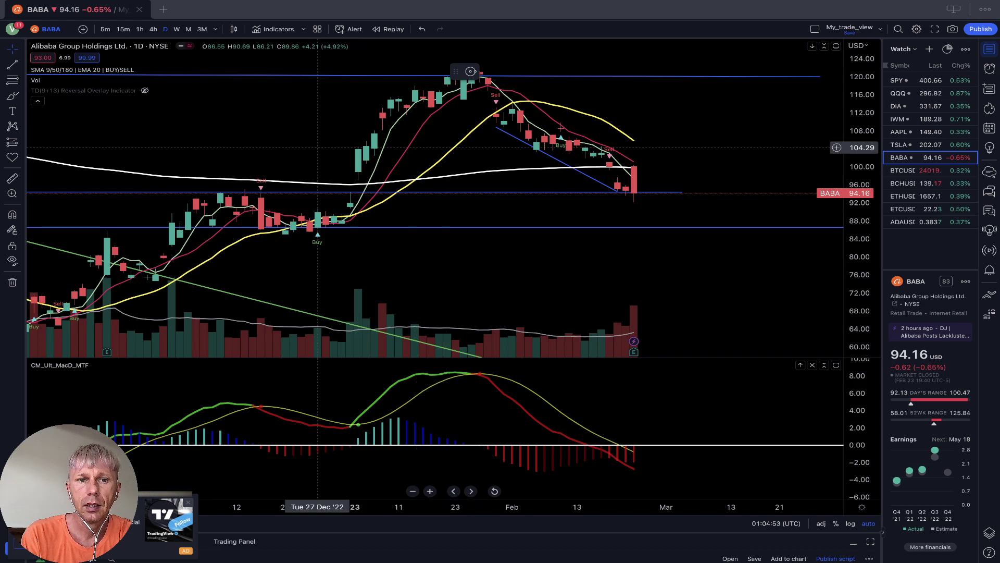
drag(261, 126, 464, 125)
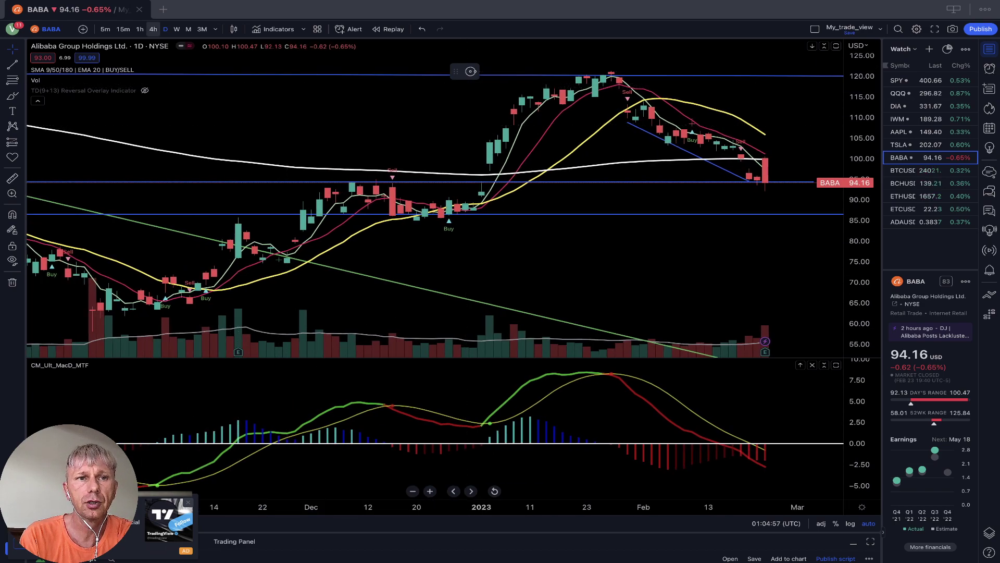
click(153, 29)
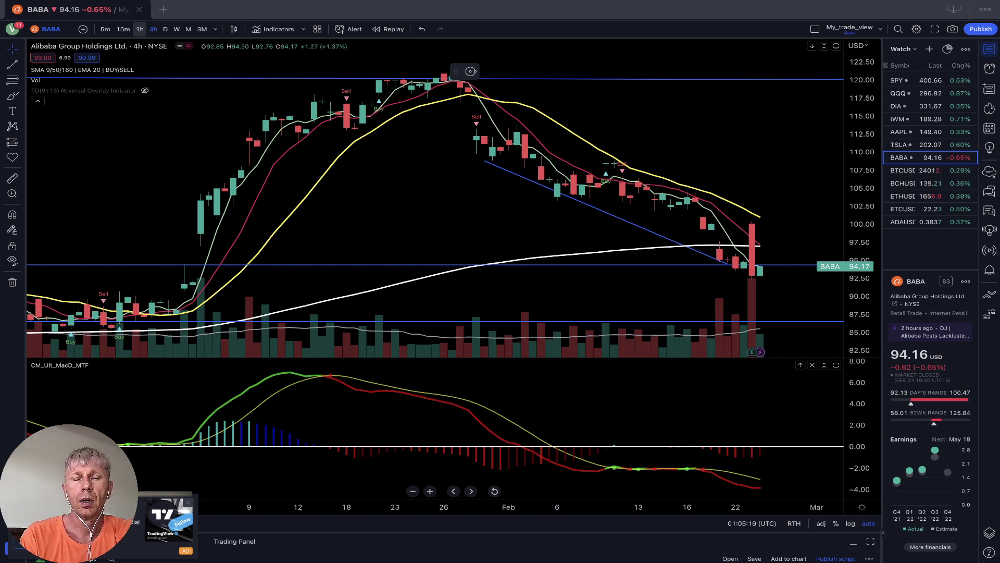
click(139, 29)
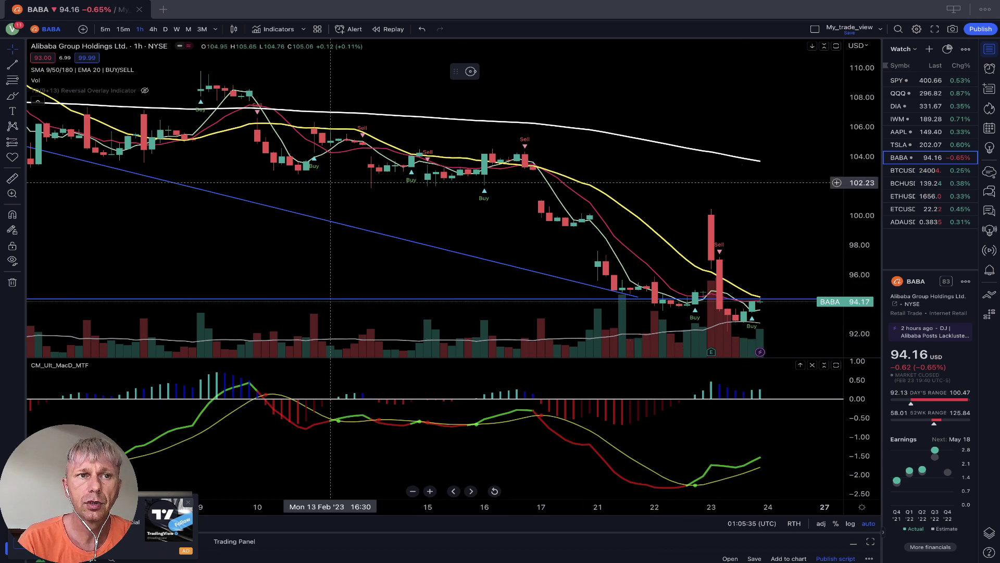
Step: Draw a falling trend line under BABA's recent hourly price lows, from about 94.54 to 92.07
click(12, 64)
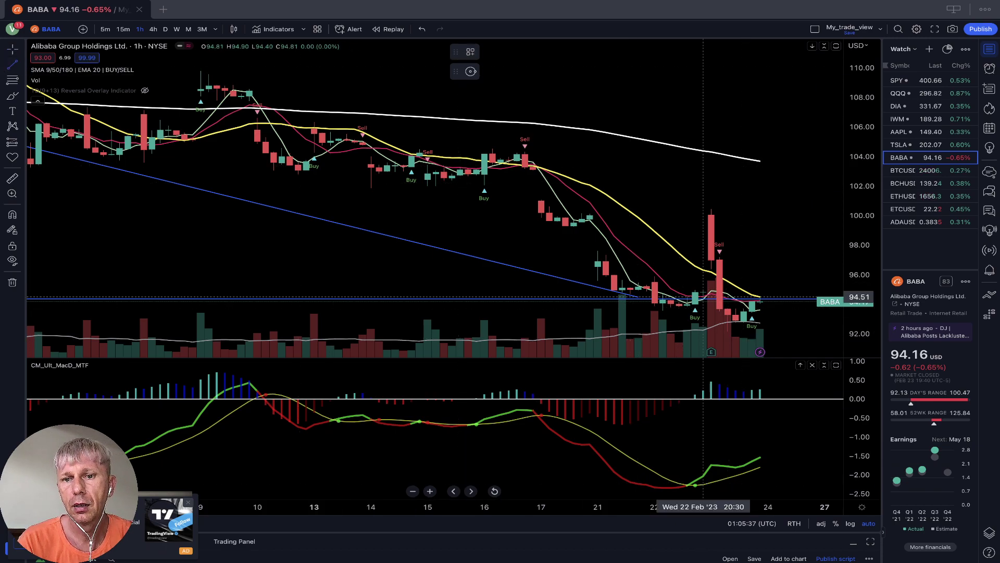
click(638, 296)
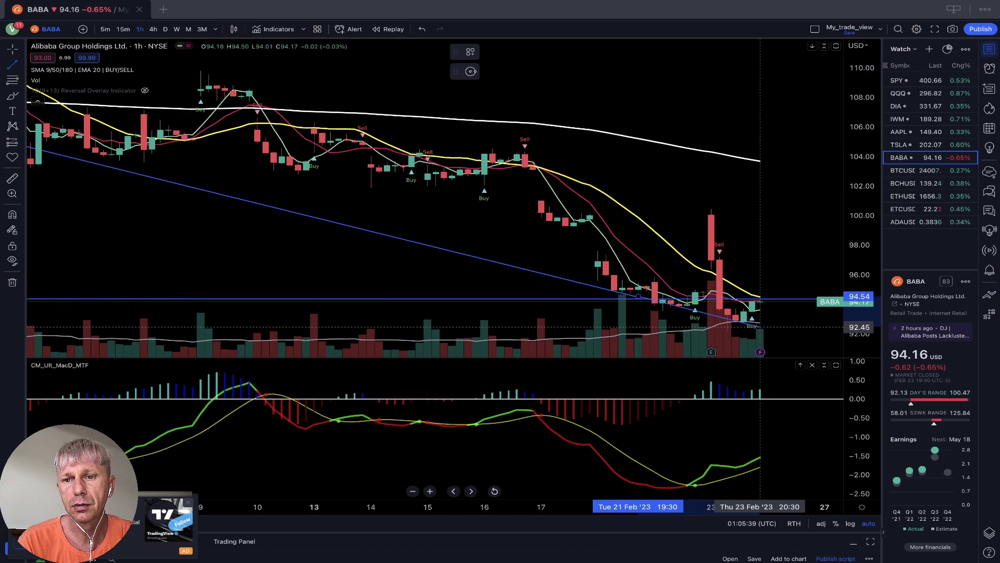
click(784, 333)
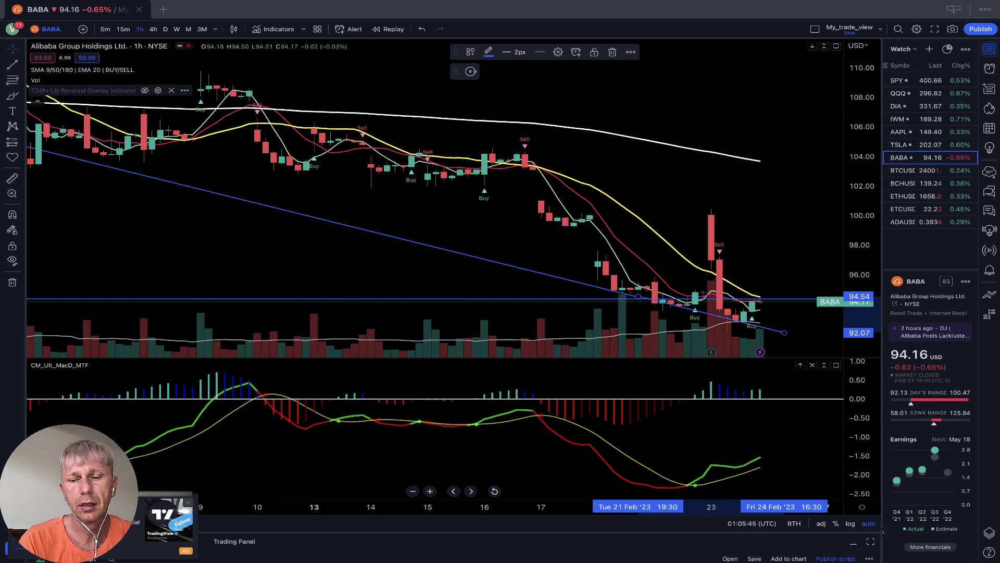
Step: Try a rising trend line under BABA's hourly MACD lows, from about -2.59 to -1.36, and remove it
click(12, 64)
click(679, 495)
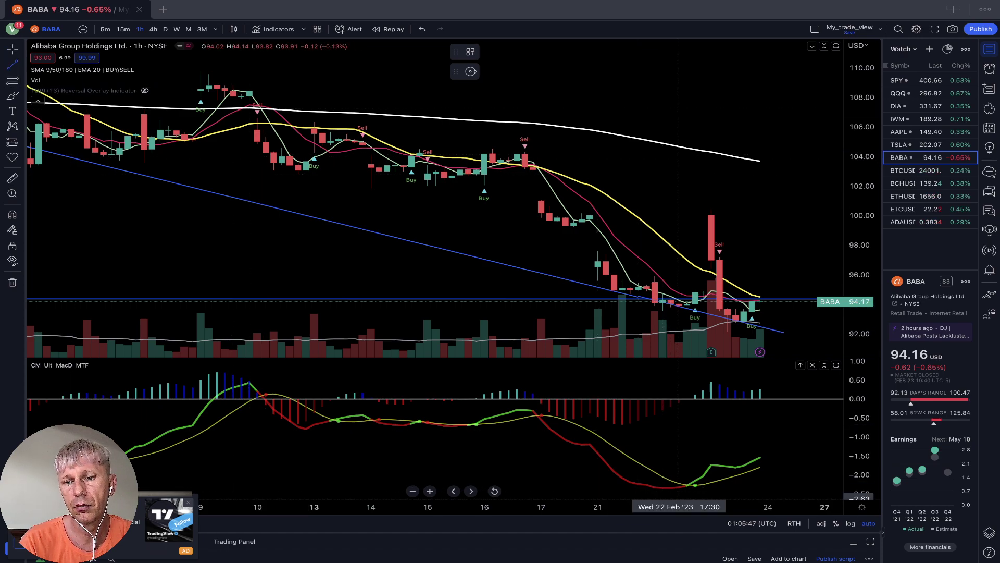
click(817, 450)
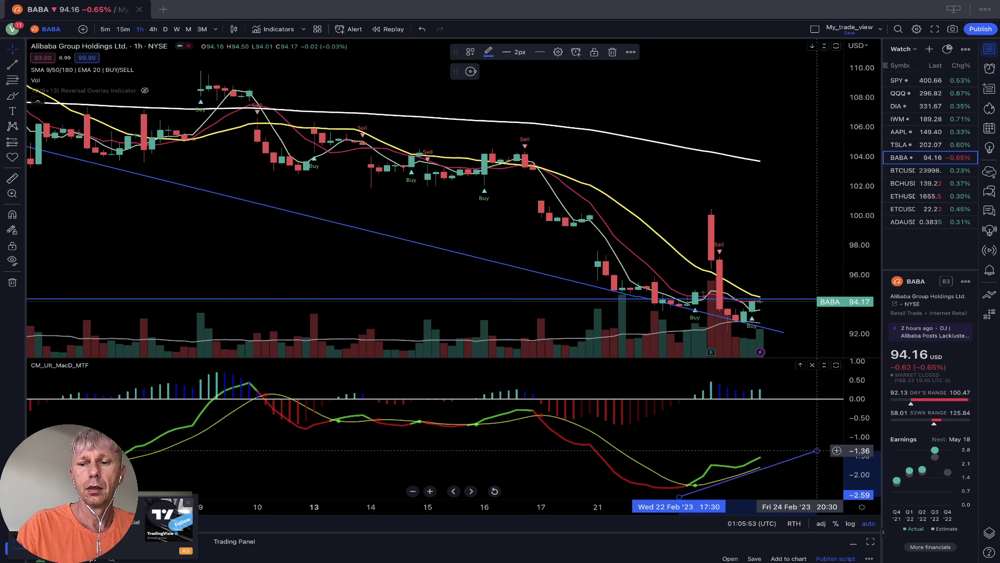
key(Delete)
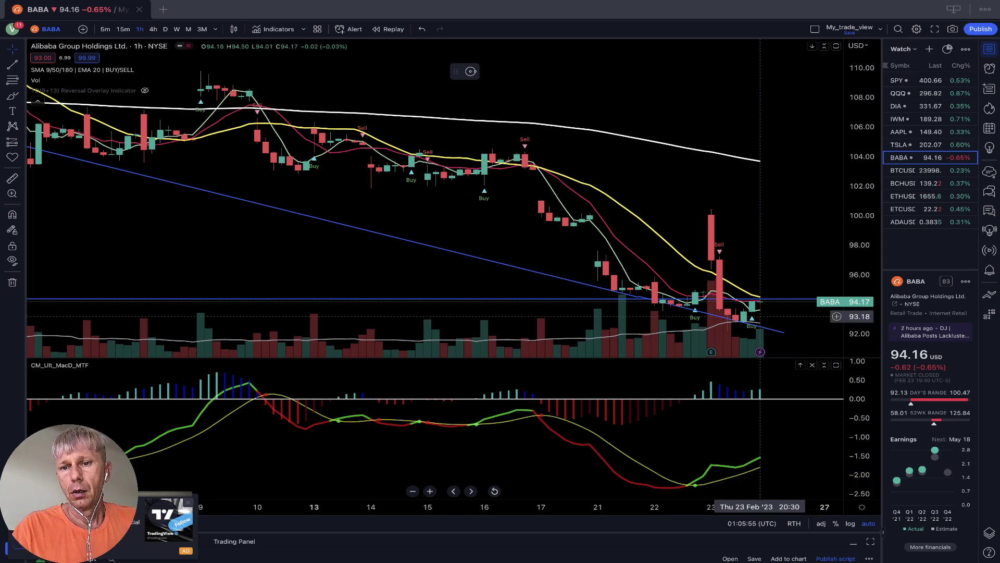
Step: Delete the short falling price trend line and extend BABA's longer falling trend line to about 92.22 on 24 Feb
click(784, 332)
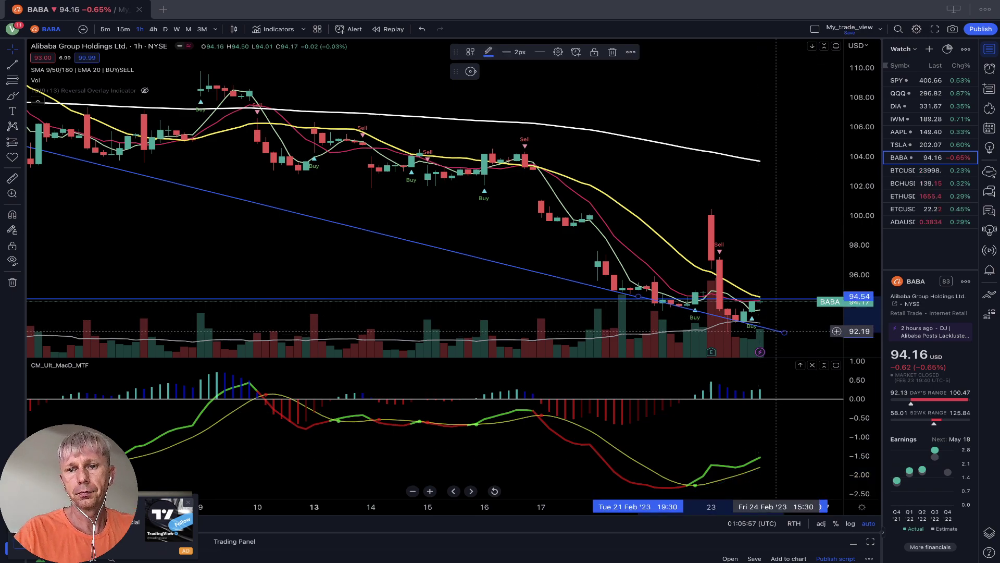
key(Delete)
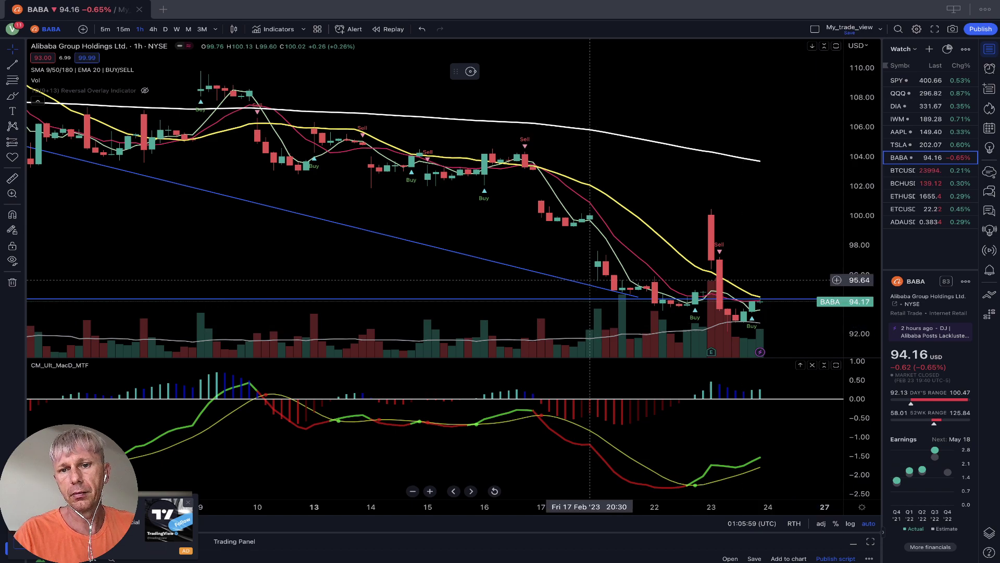
click(638, 297)
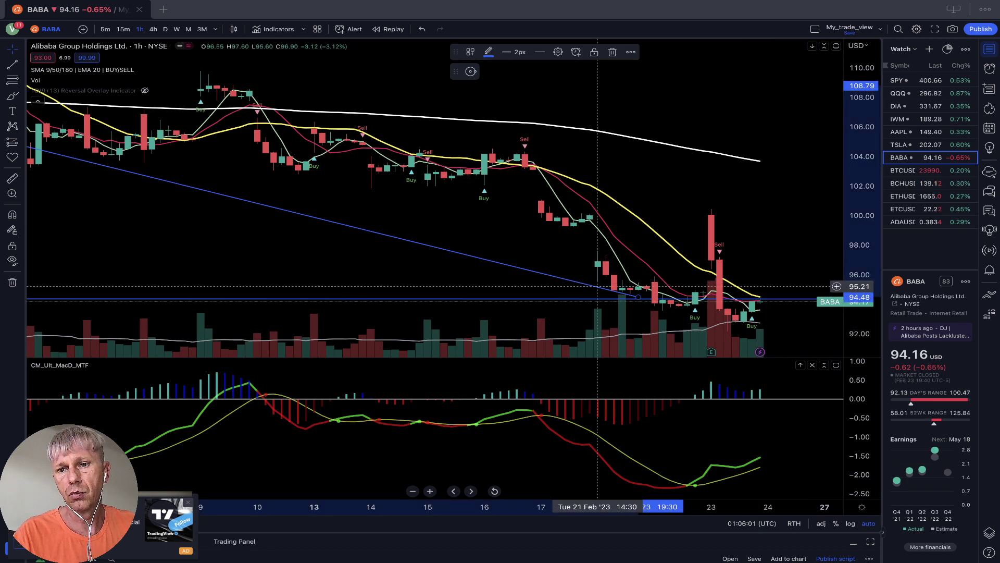
drag(638, 297, 792, 330)
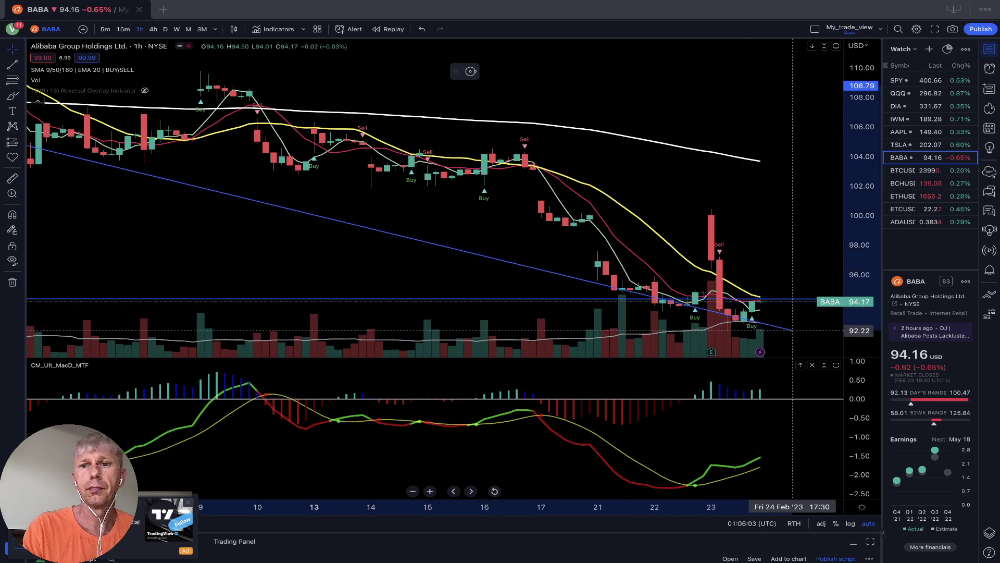
click(774, 205)
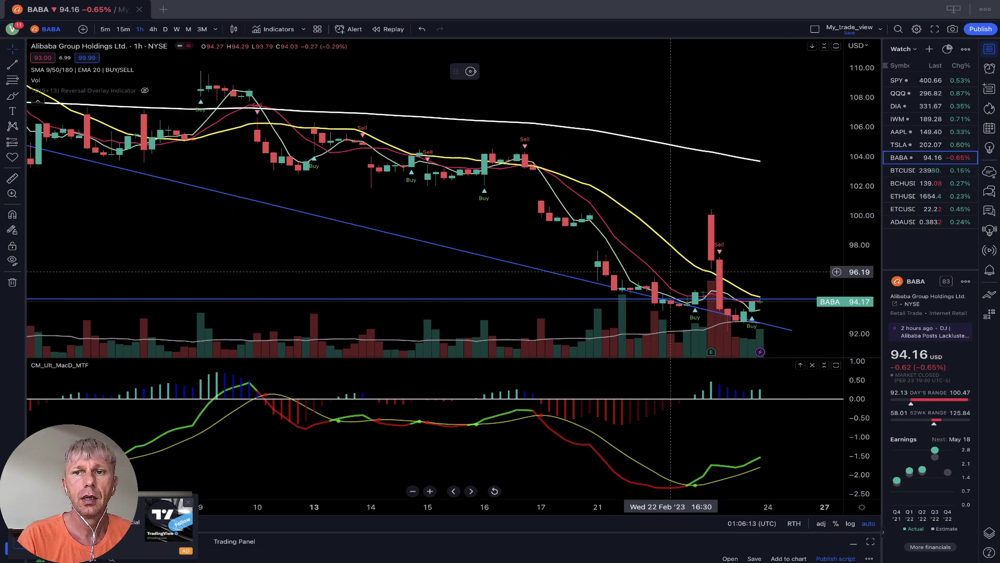
Step: Open SPY and review its trend lines, moving averages and MACD on the daily and 1-hour timeframes
click(917, 80)
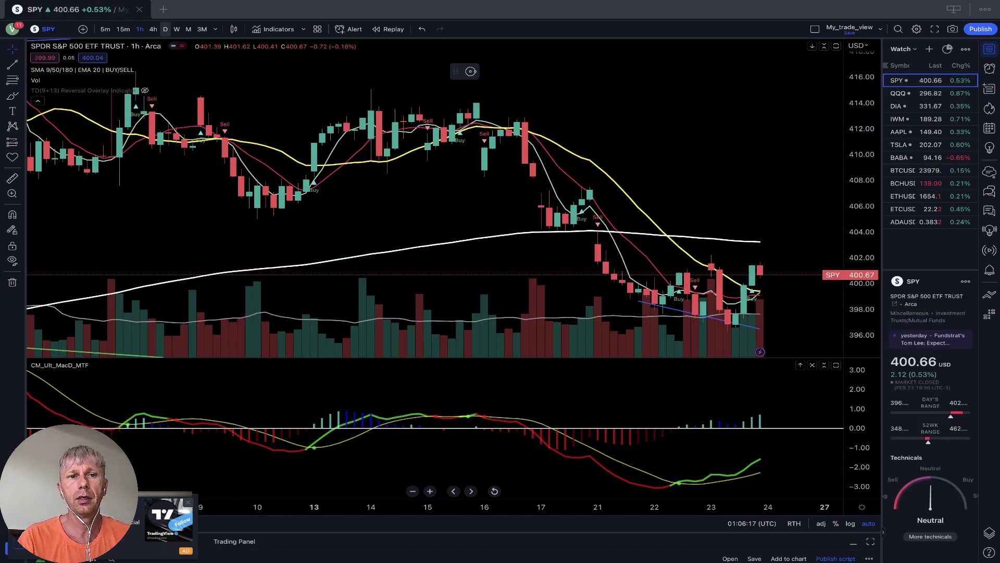
click(165, 29)
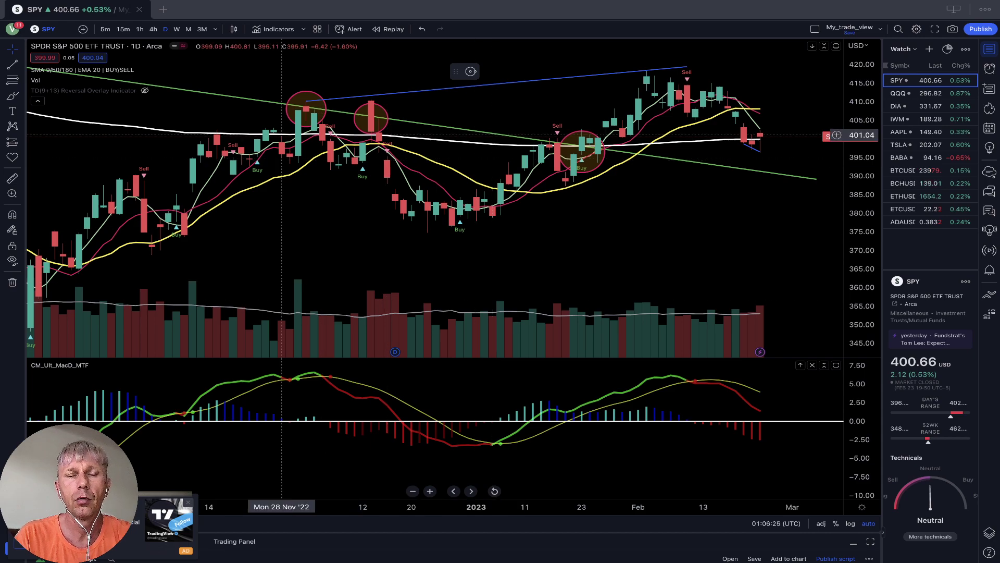
click(140, 29)
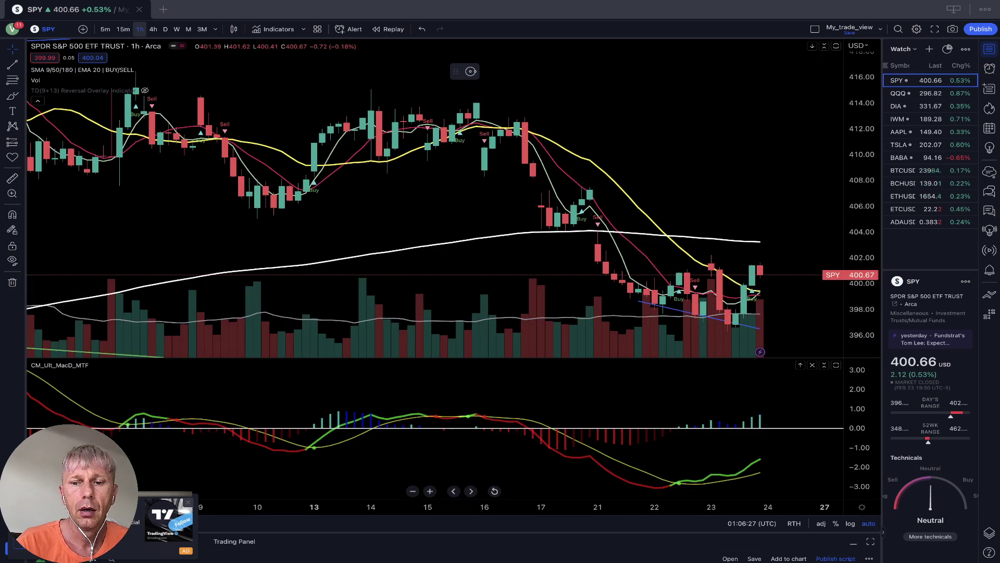